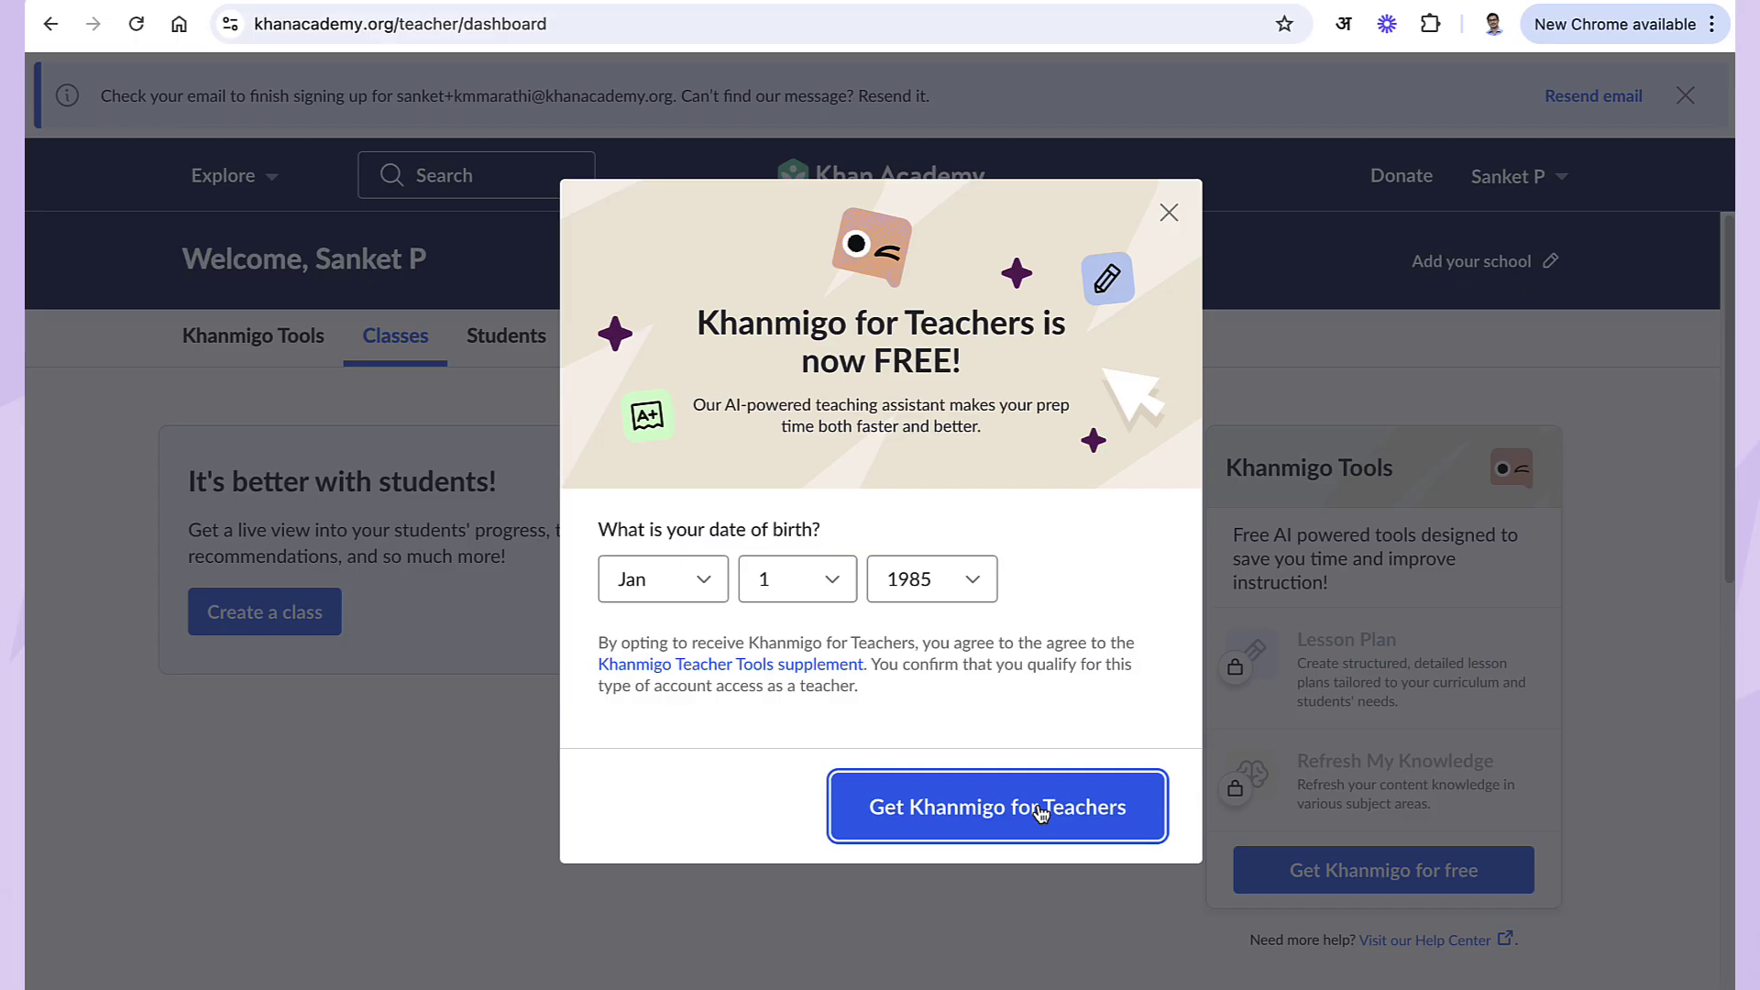
# Sign up for a new teacher account by email and activate free Khanmigo for Teachers.
pyautogui.click(1041, 813)
pyautogui.scroll(-3, 1114, 531)
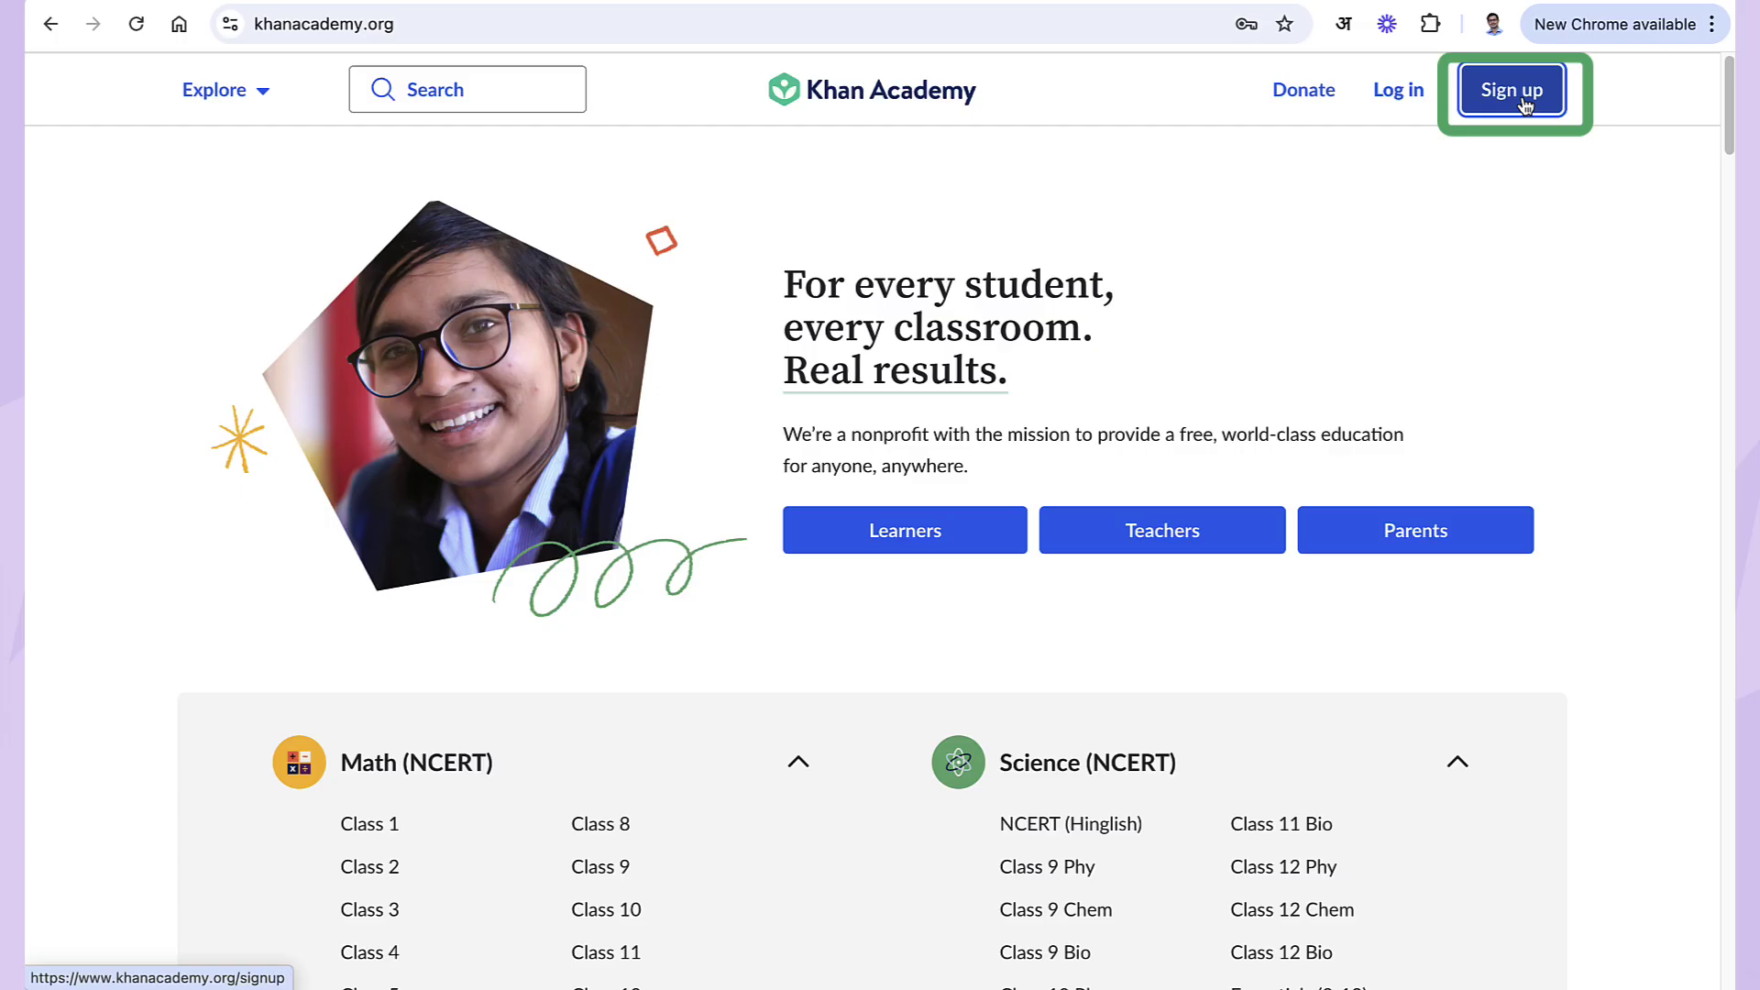
pyautogui.click(1521, 97)
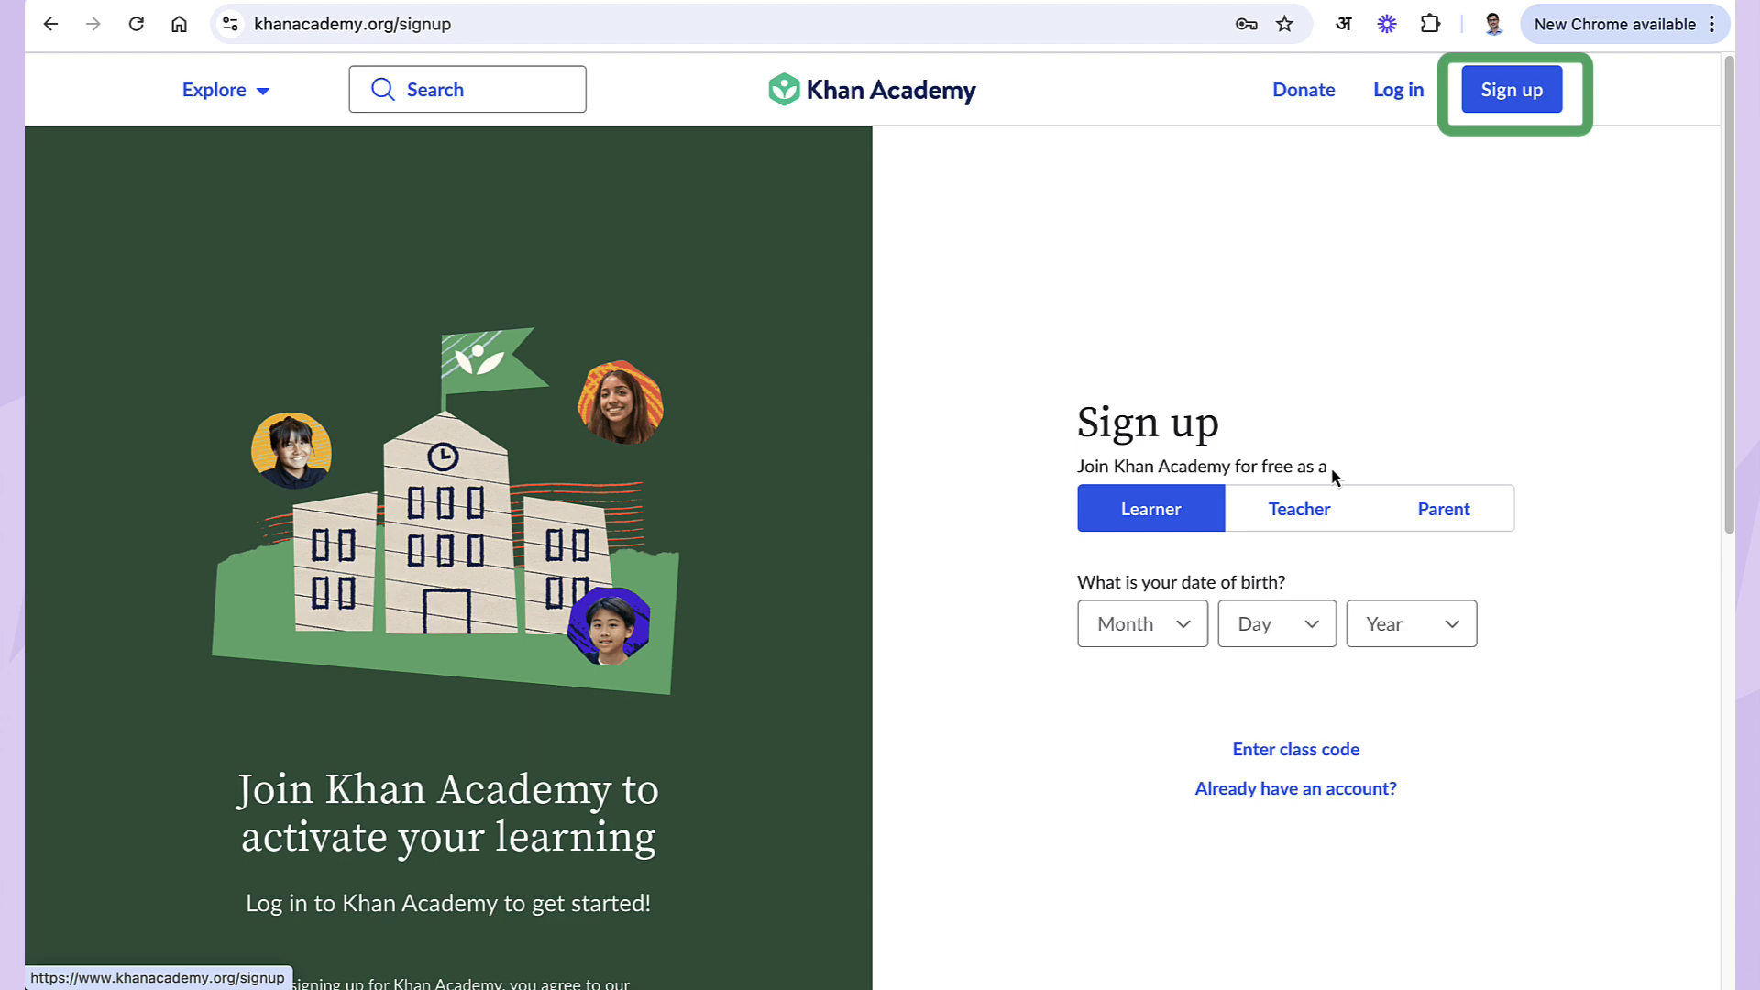
pyautogui.click(1306, 502)
pyautogui.click(1341, 806)
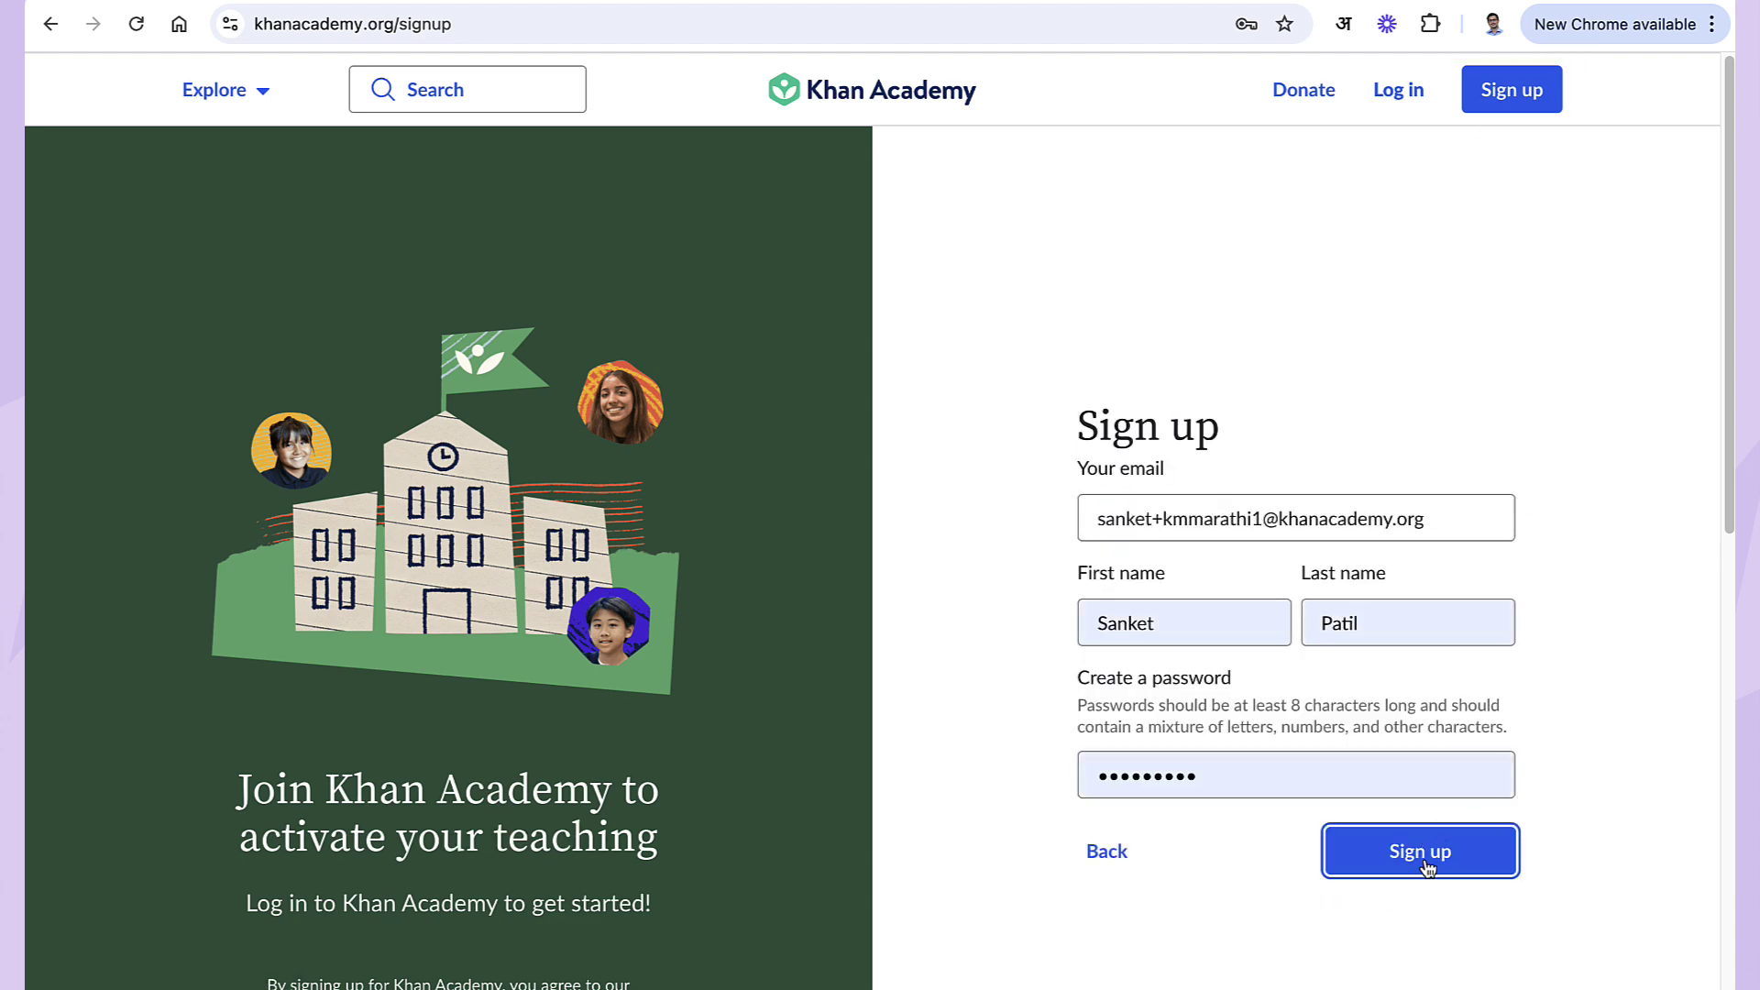
pyautogui.click(1426, 866)
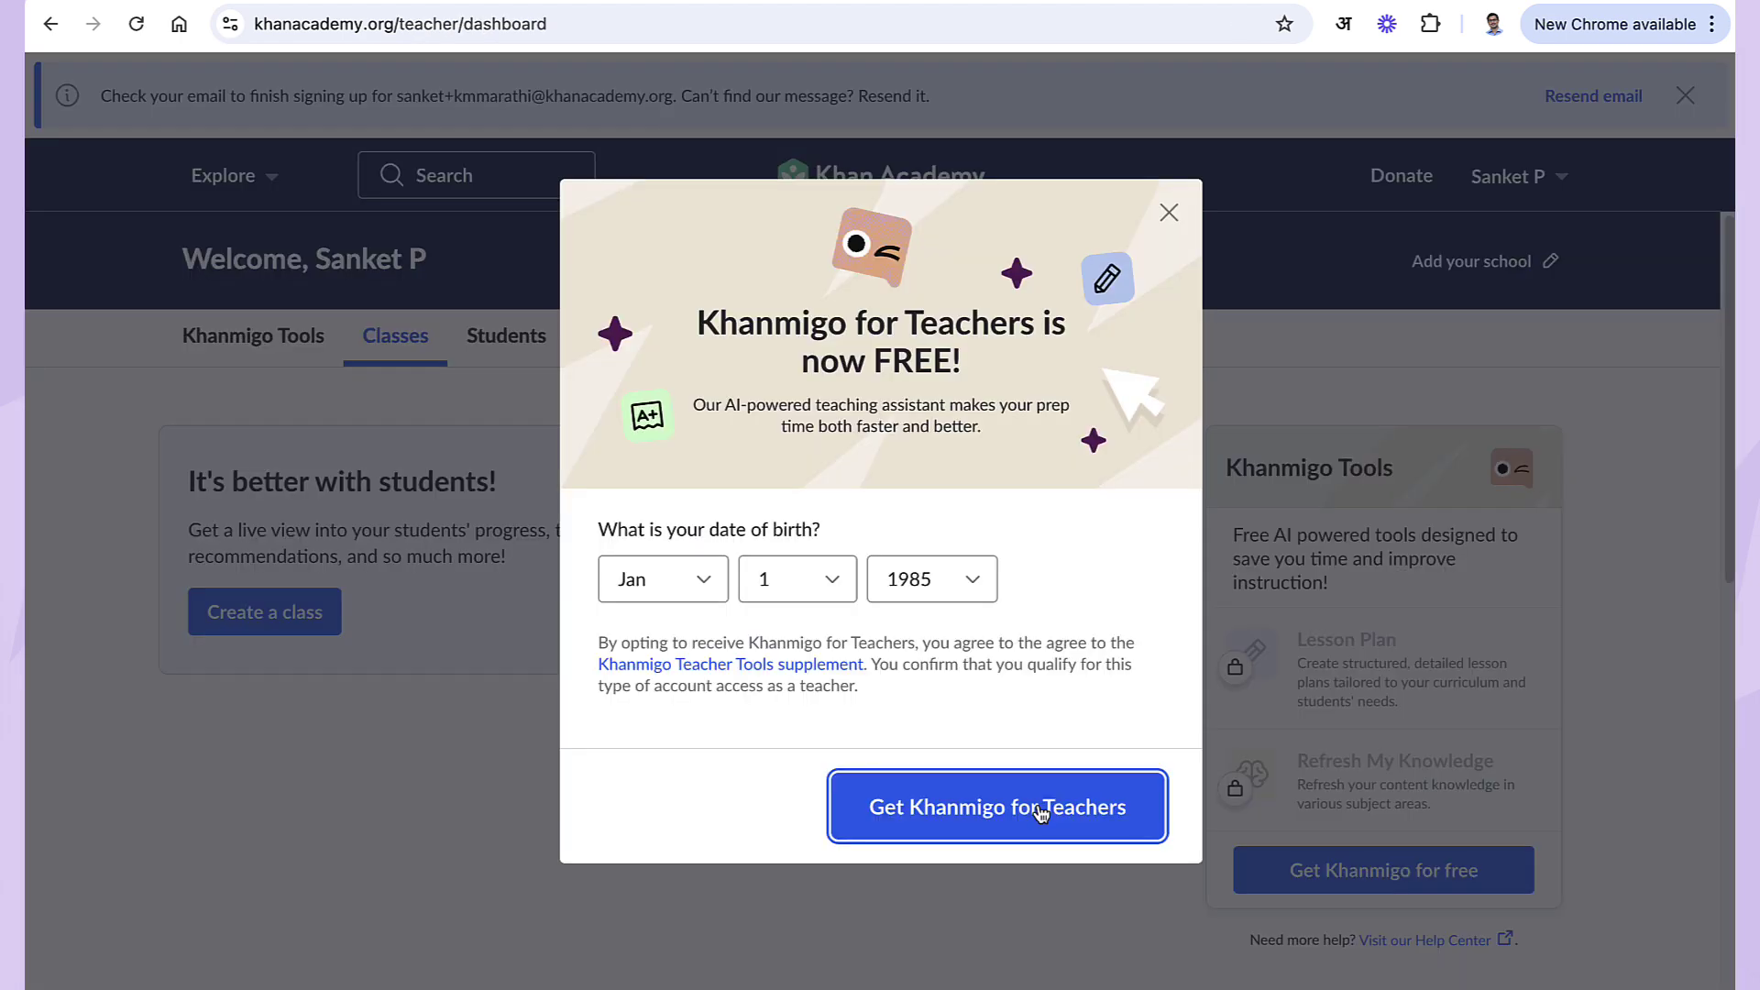
pyautogui.click(1040, 807)
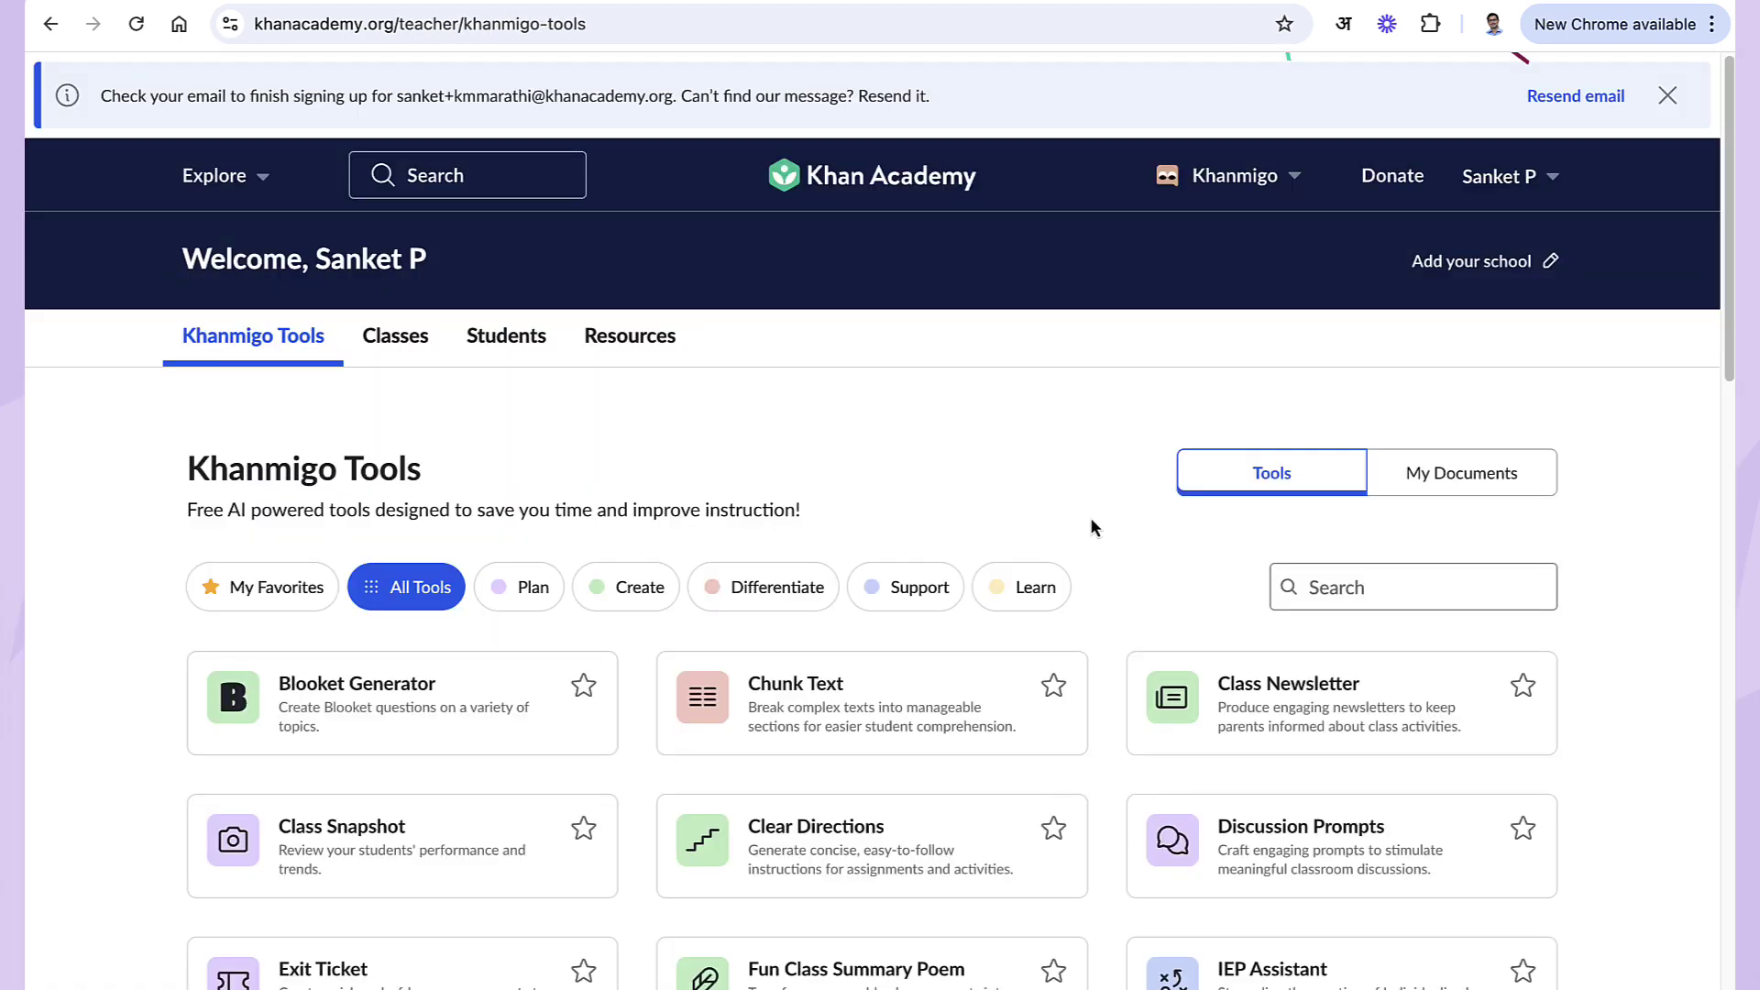
# Advance the Khanmigo welcome tour through each step to its final page.
pyautogui.scroll(-3, 1091, 517)
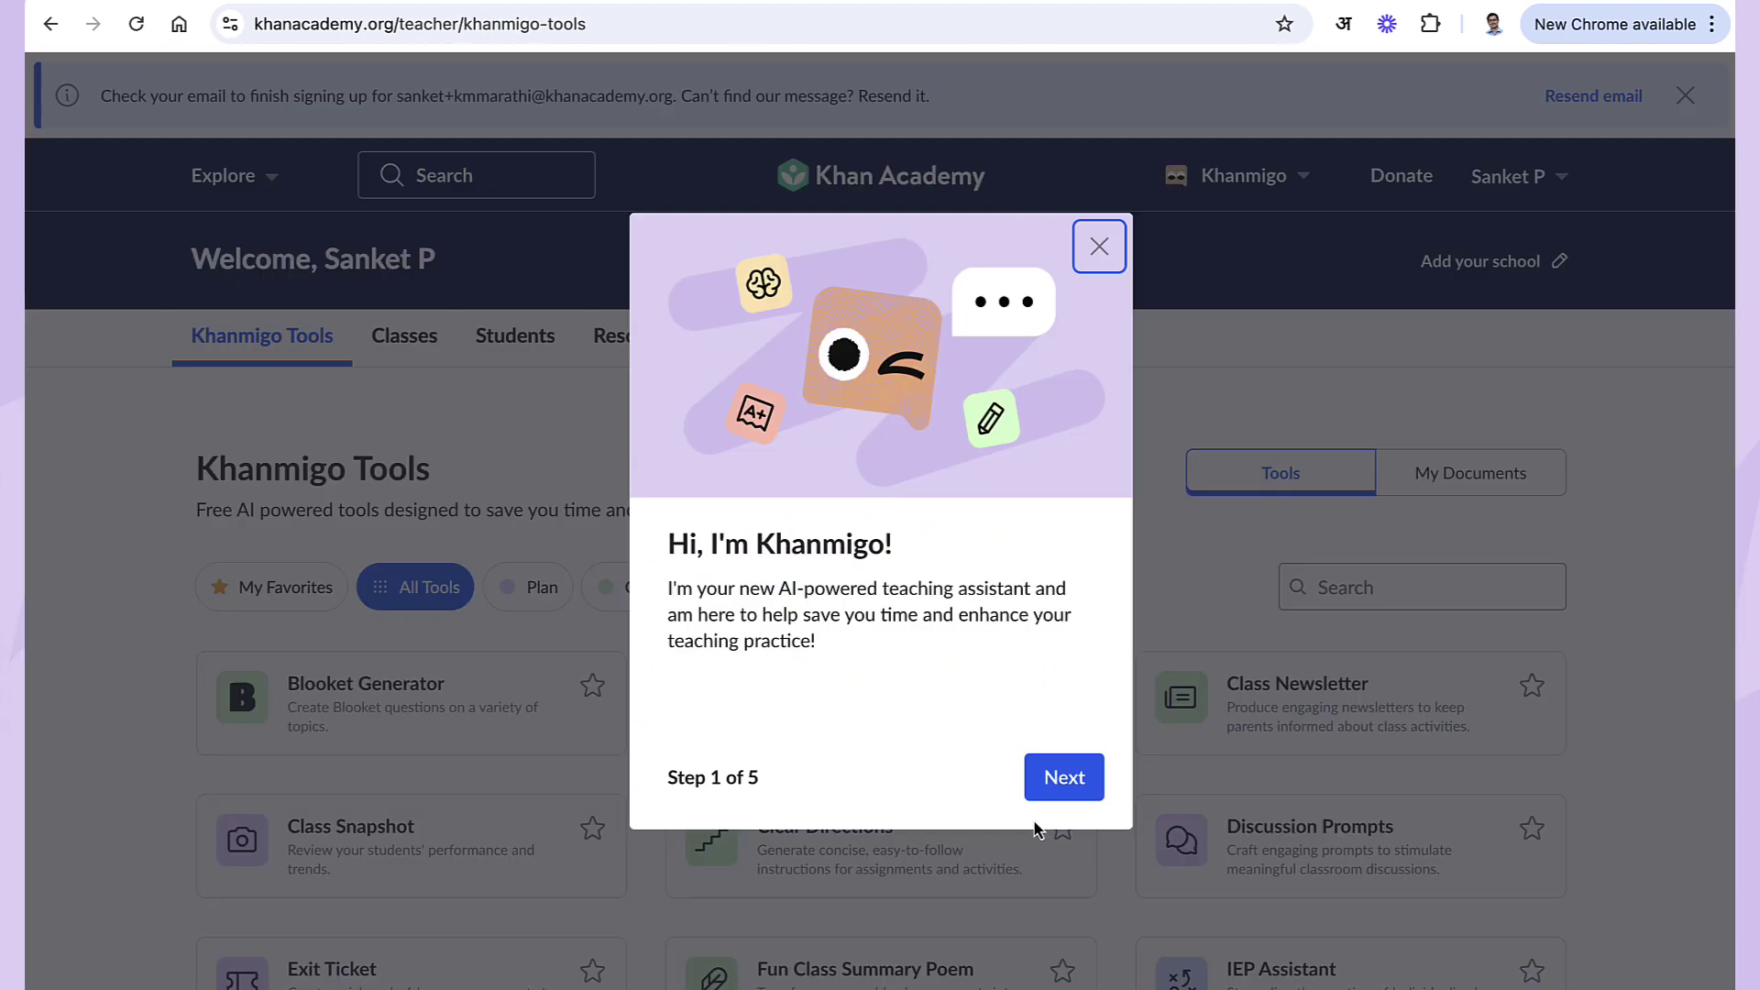
pyautogui.click(1061, 782)
pyautogui.click(1060, 782)
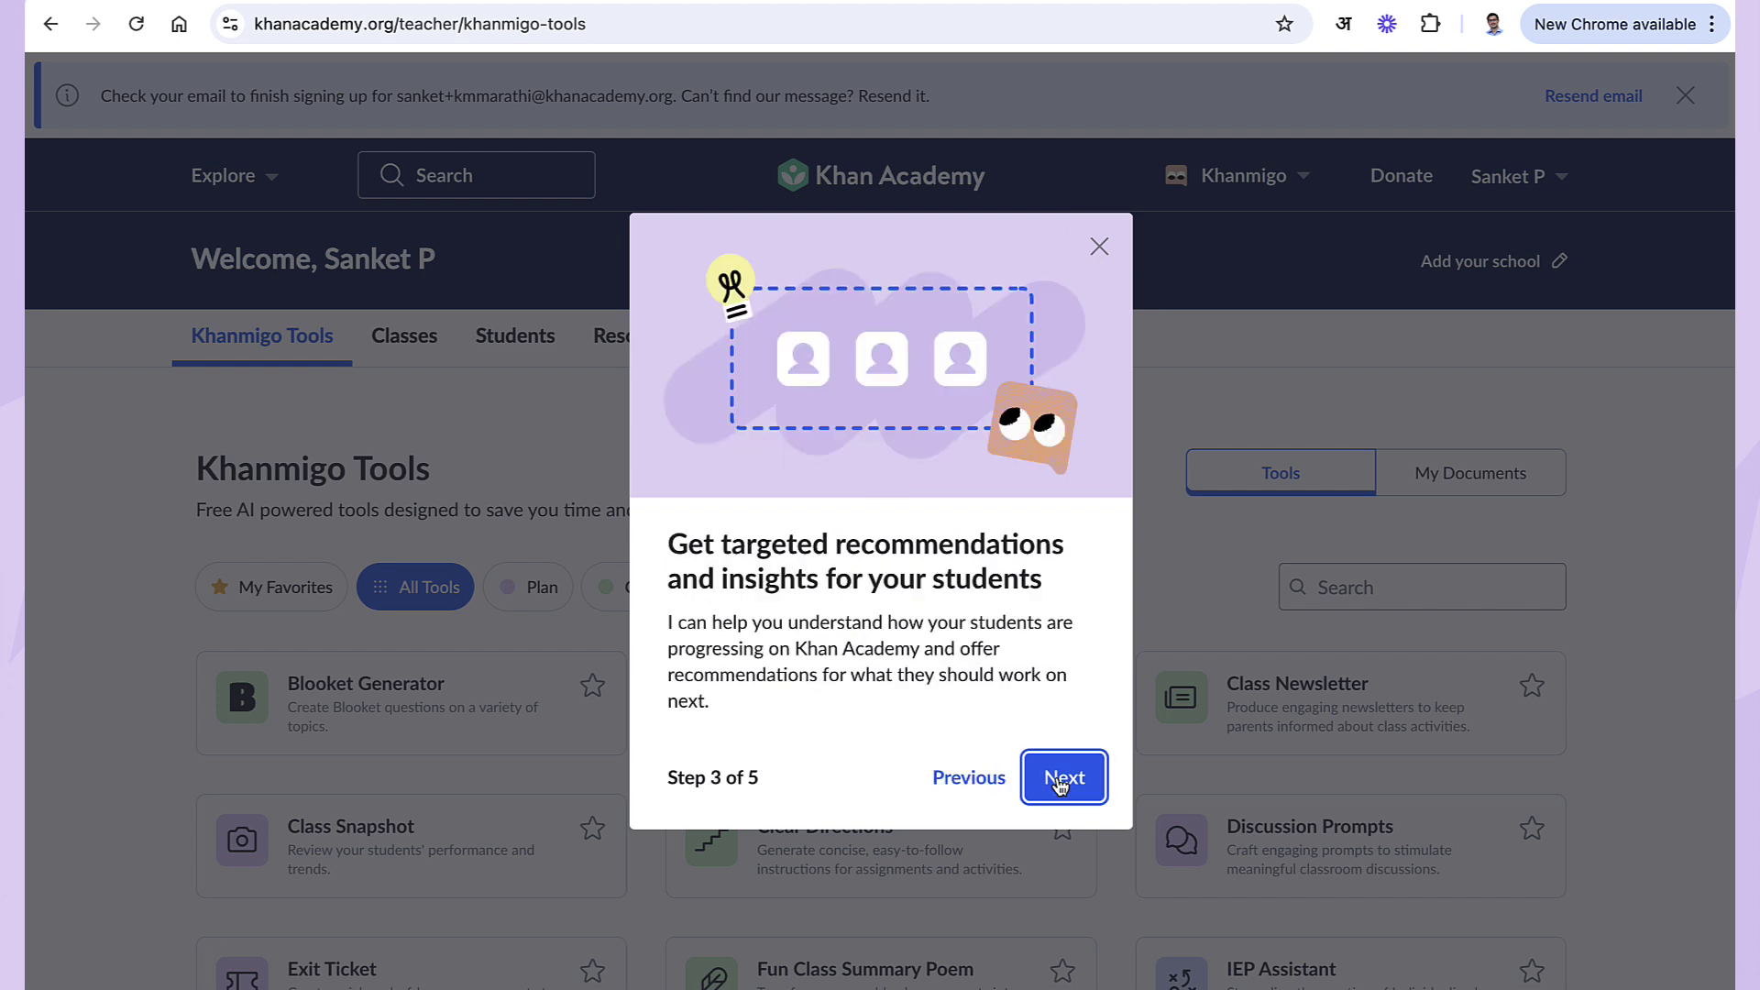
pyautogui.click(1060, 782)
pyautogui.click(1061, 782)
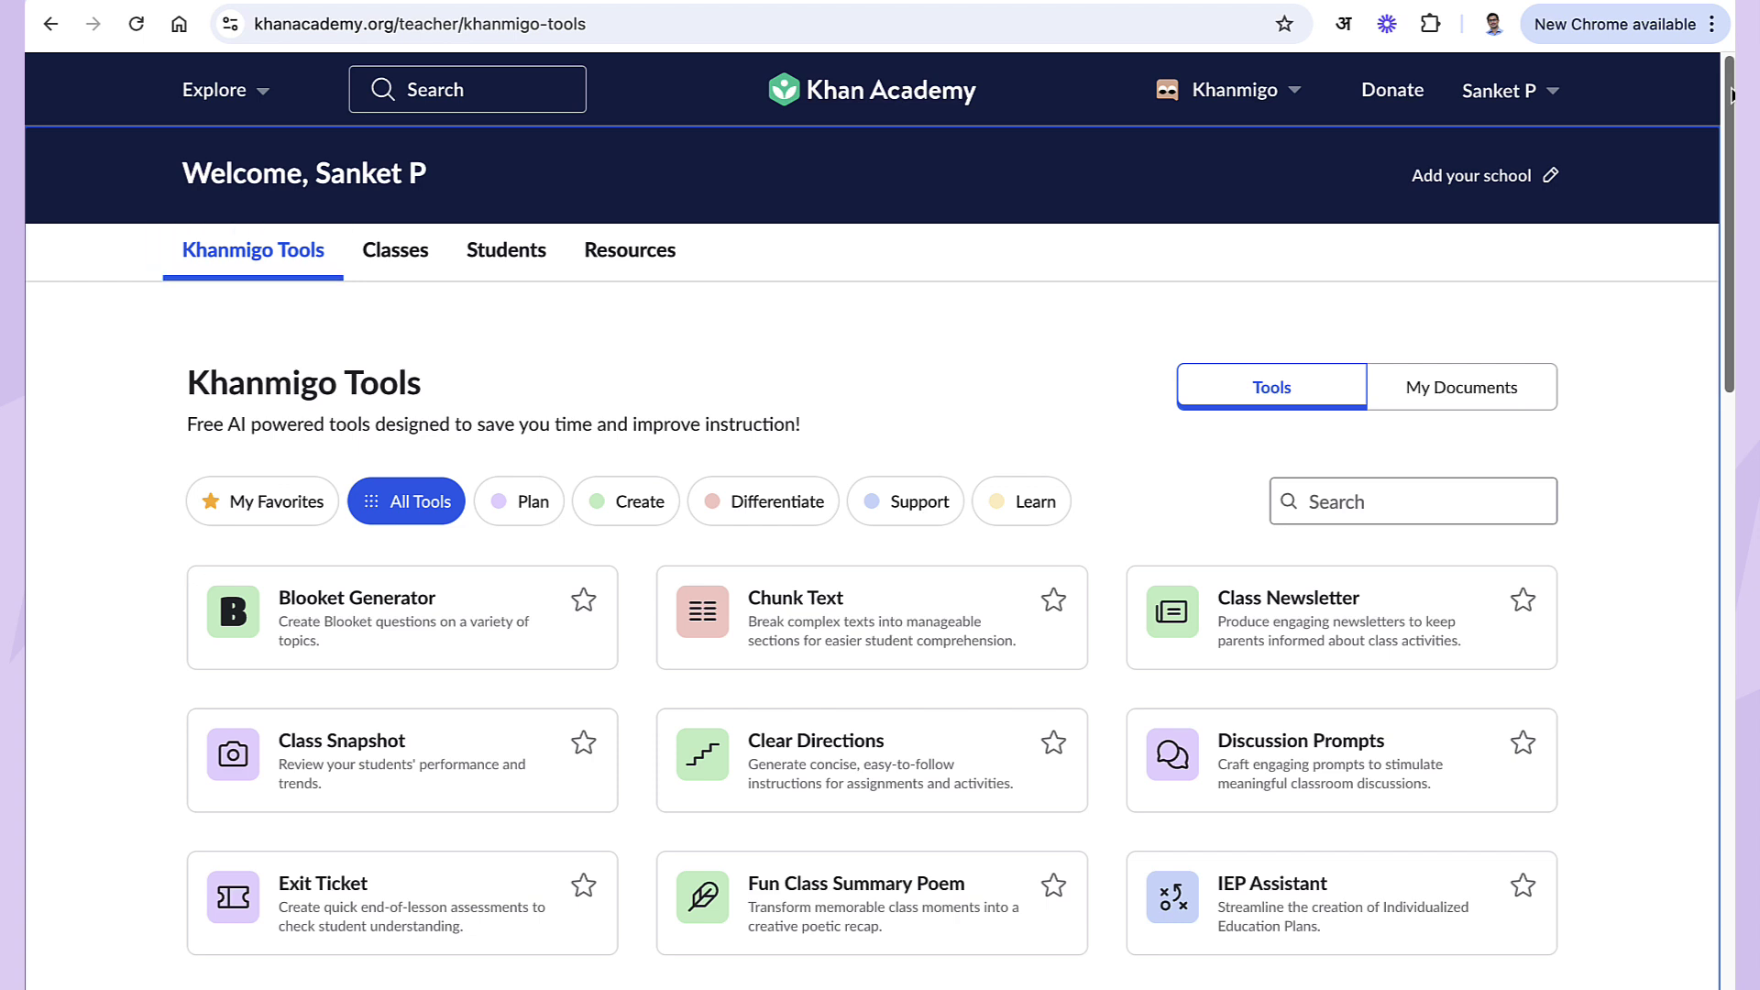
# Start a Lesson Plan on 'Linear equations', checking the 5-Part format and High Detail settings.
pyautogui.scroll(-7, 1731, 94)
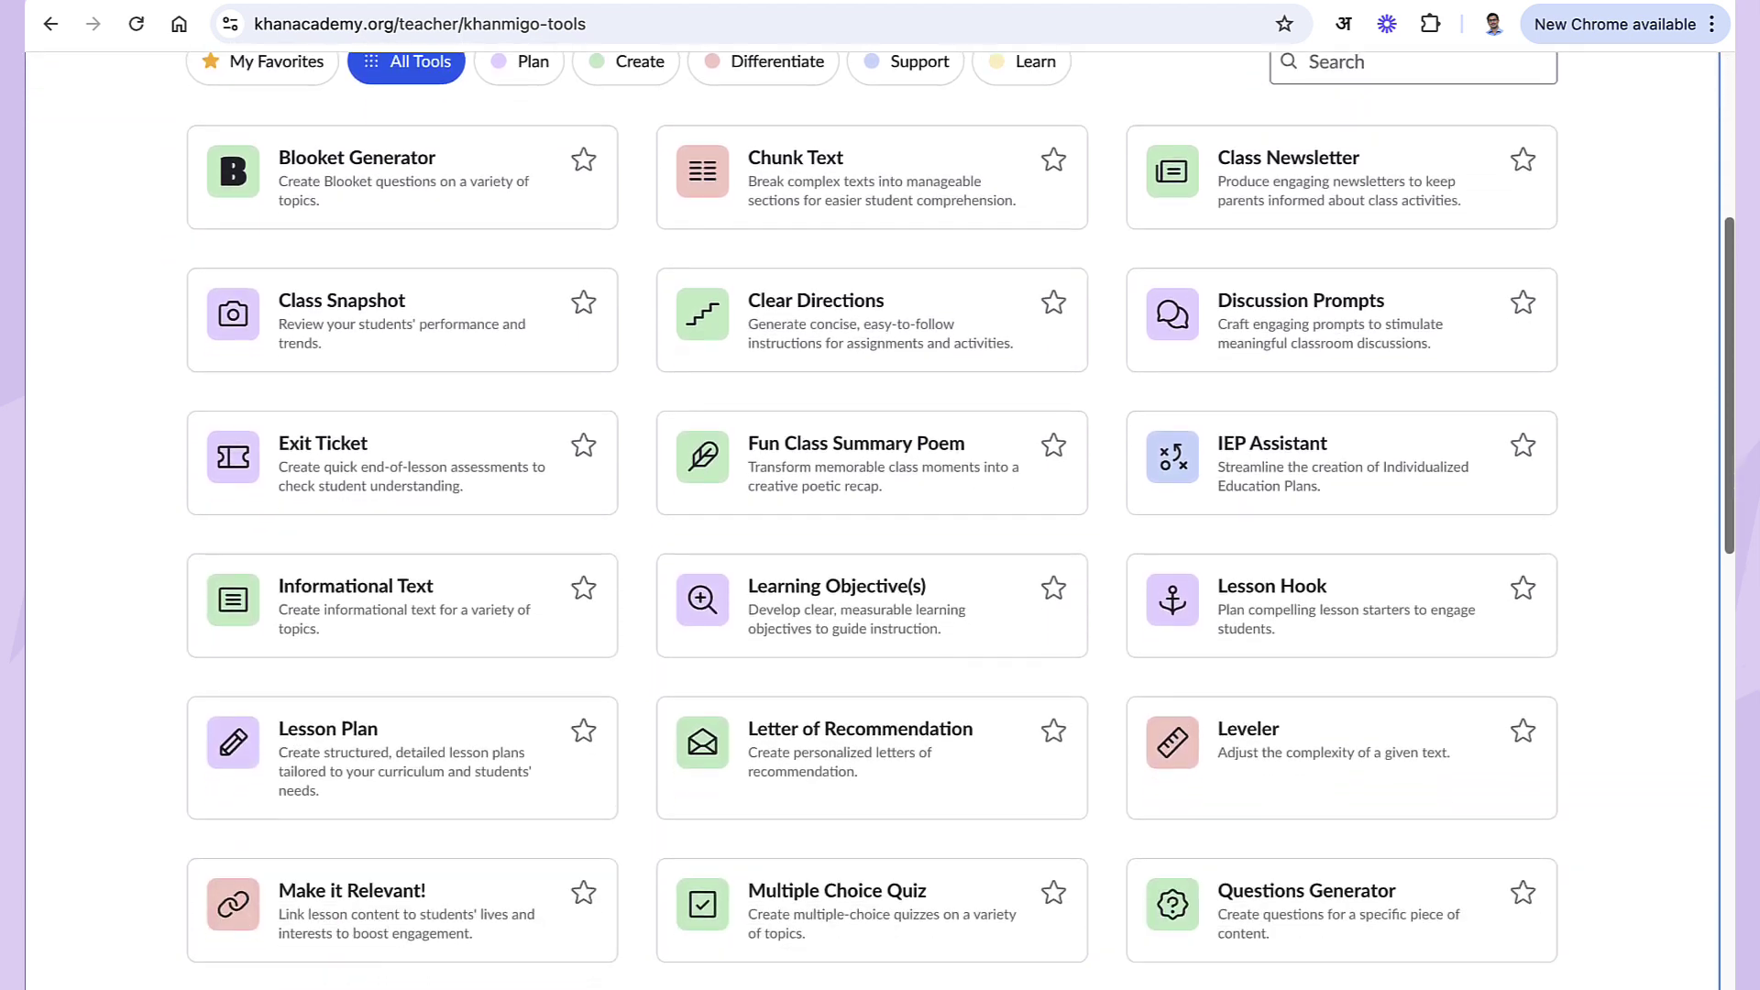
pyautogui.scroll(-3, 961, 520)
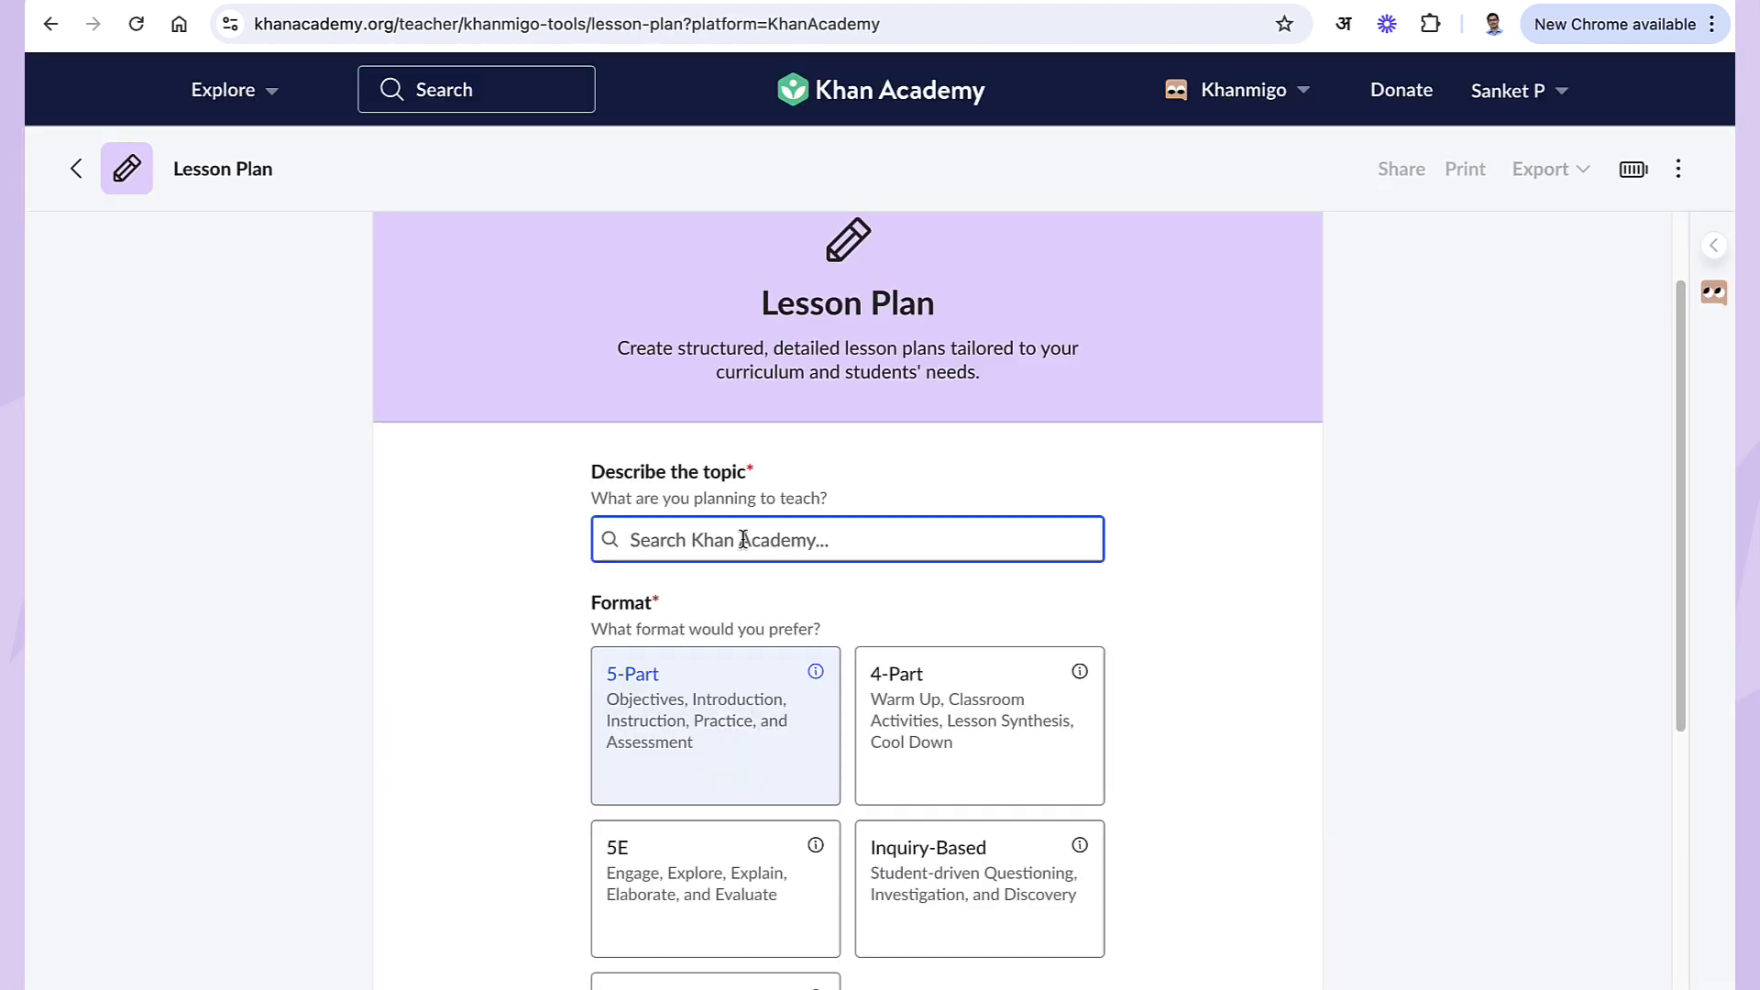
pyautogui.write('line')
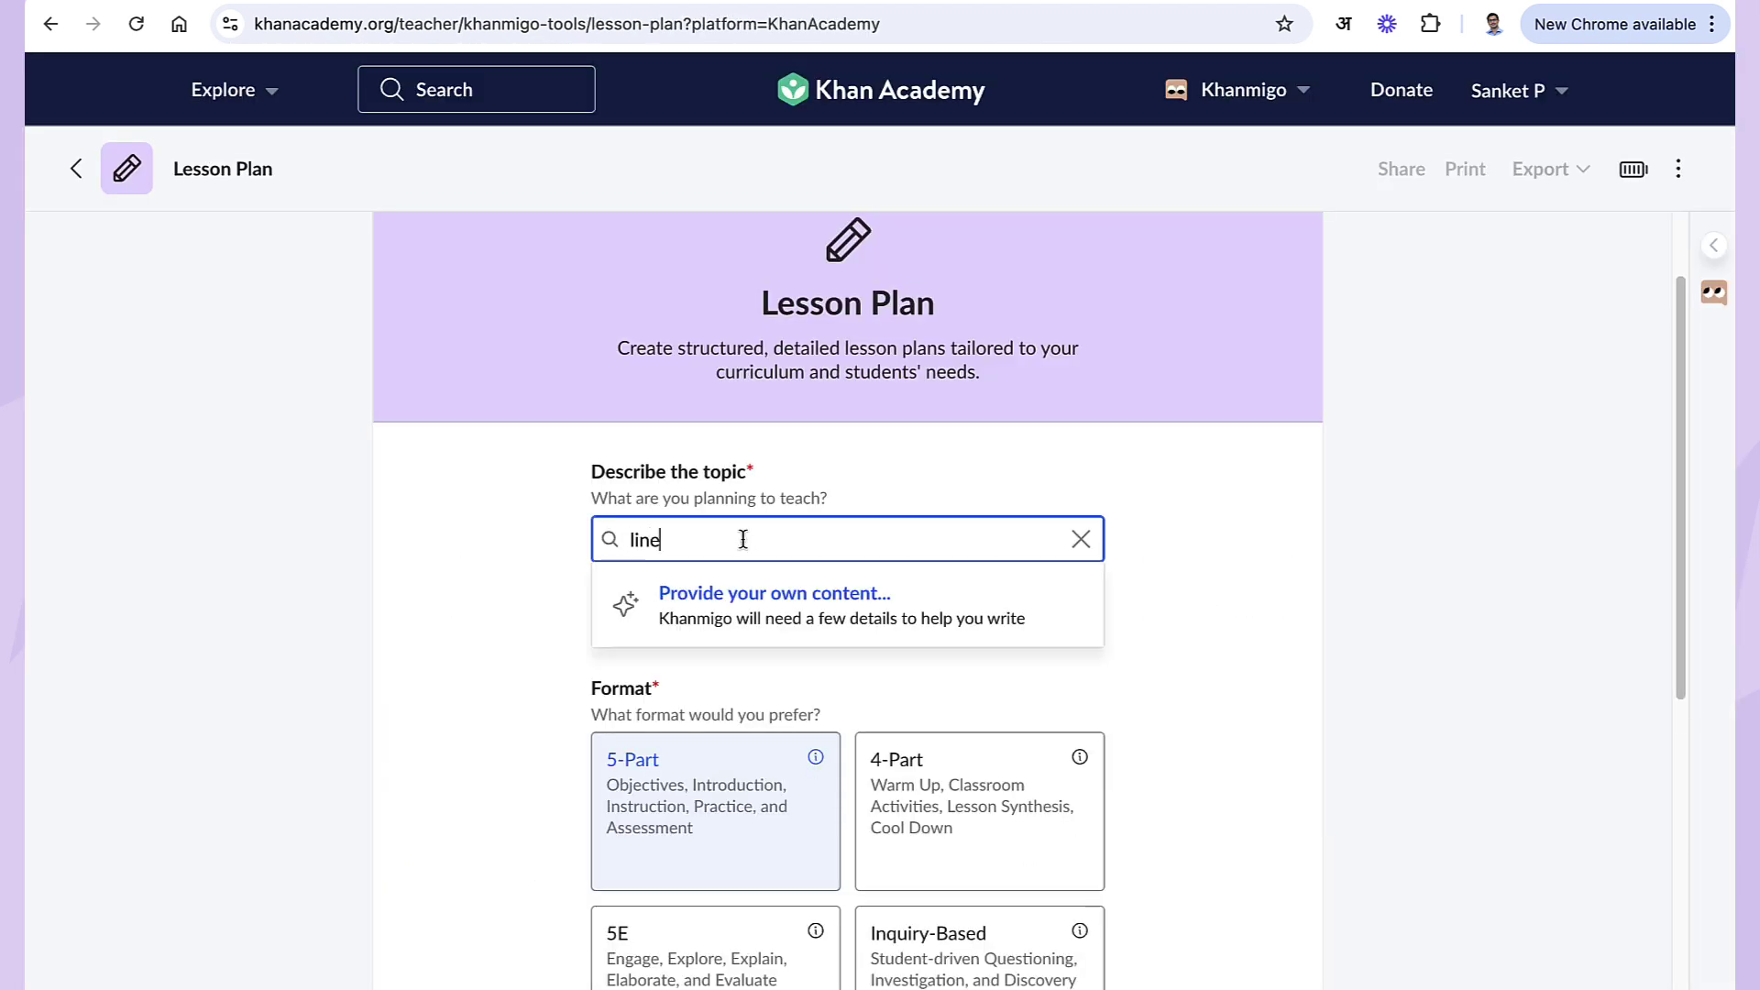
pyautogui.write('ar e')
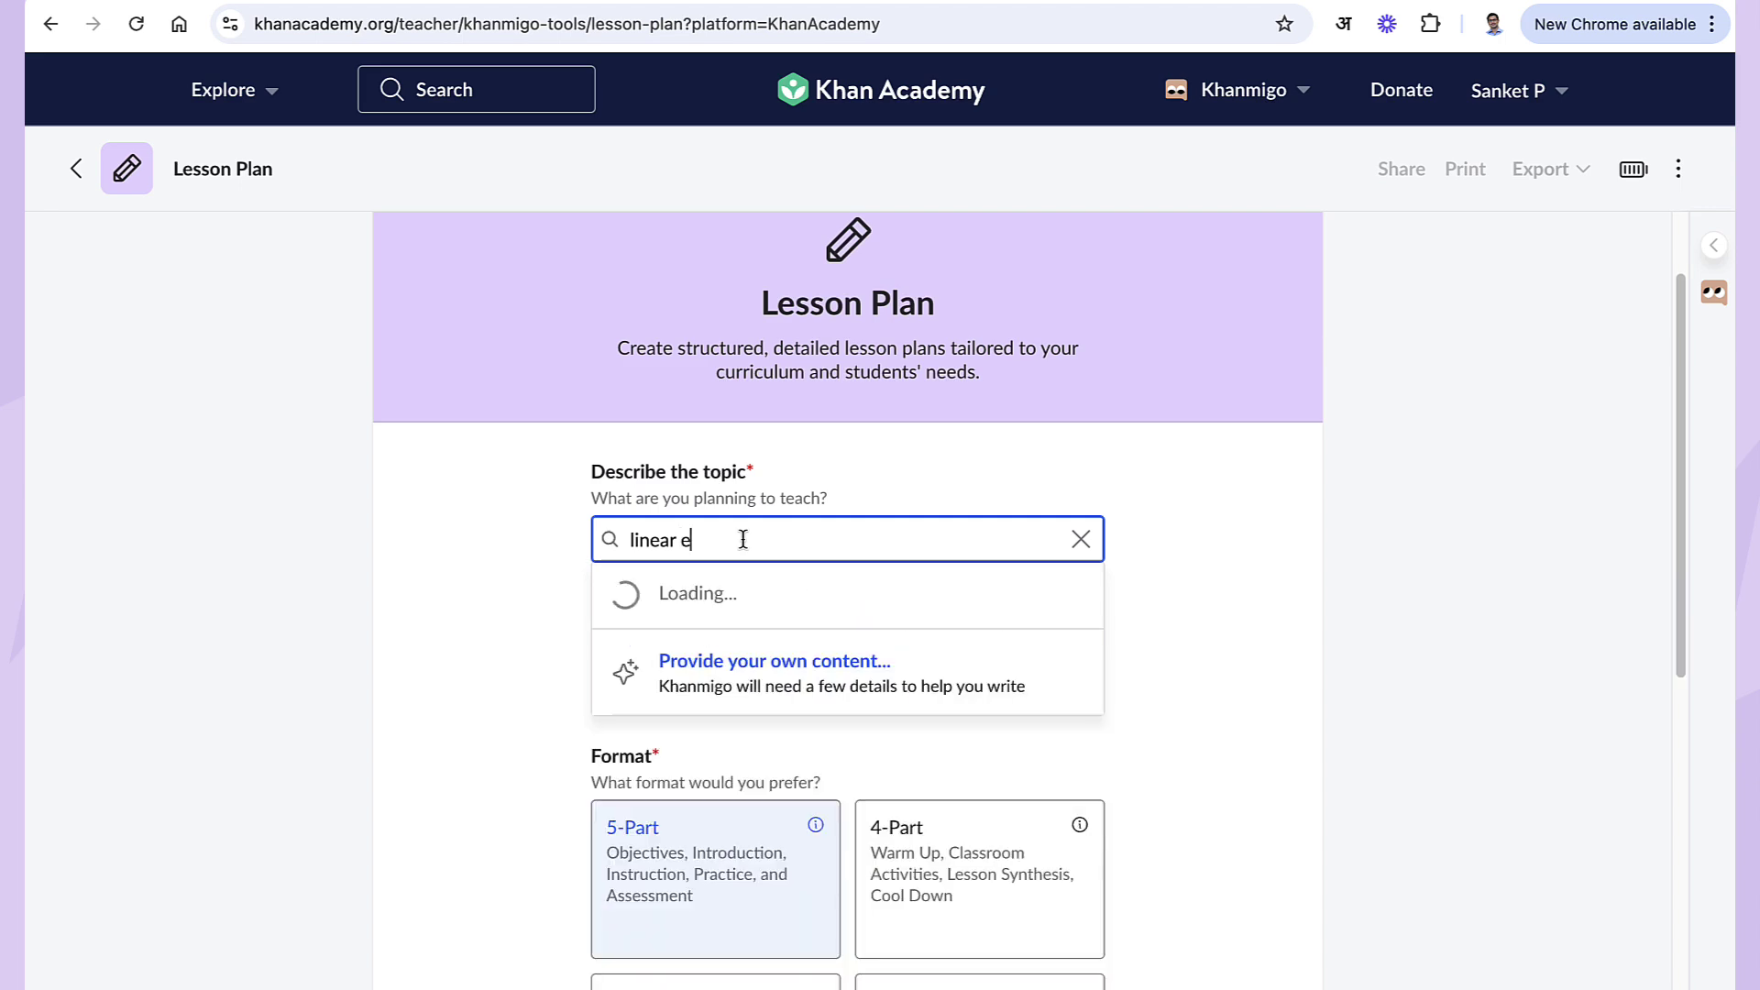
pyautogui.write('quation')
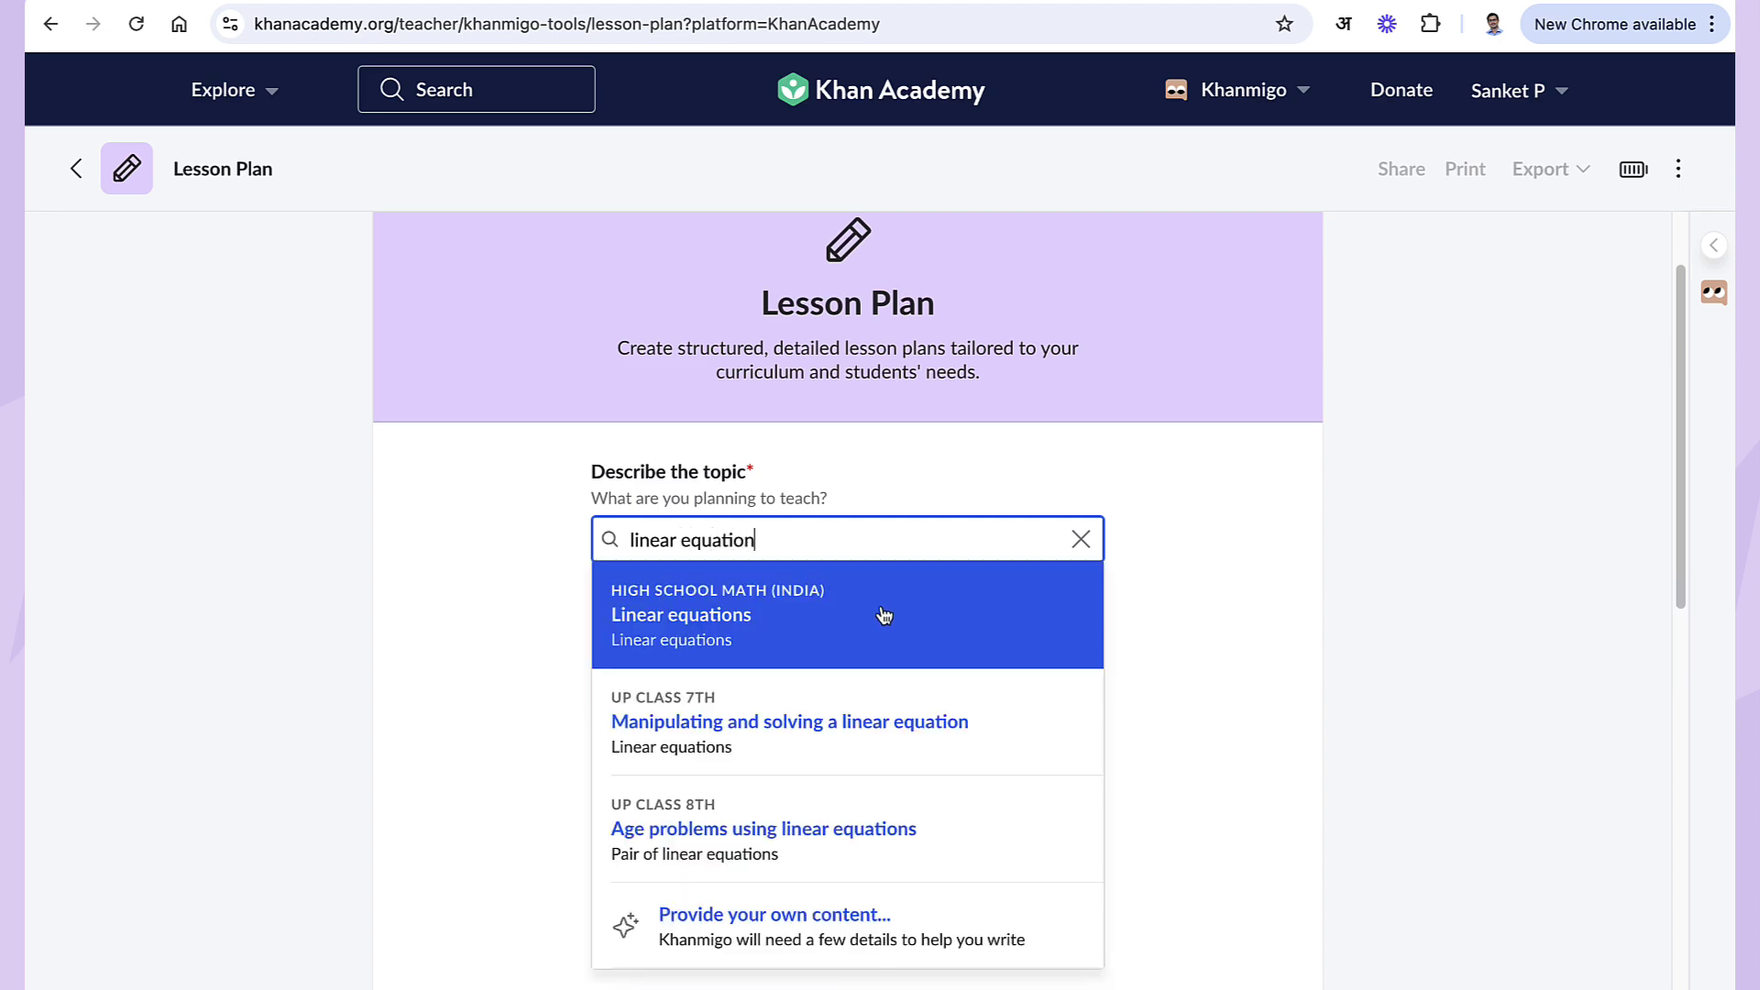
pyautogui.click(878, 631)
pyautogui.moveTo(1686, 371); pyautogui.dragTo(1711, 624)
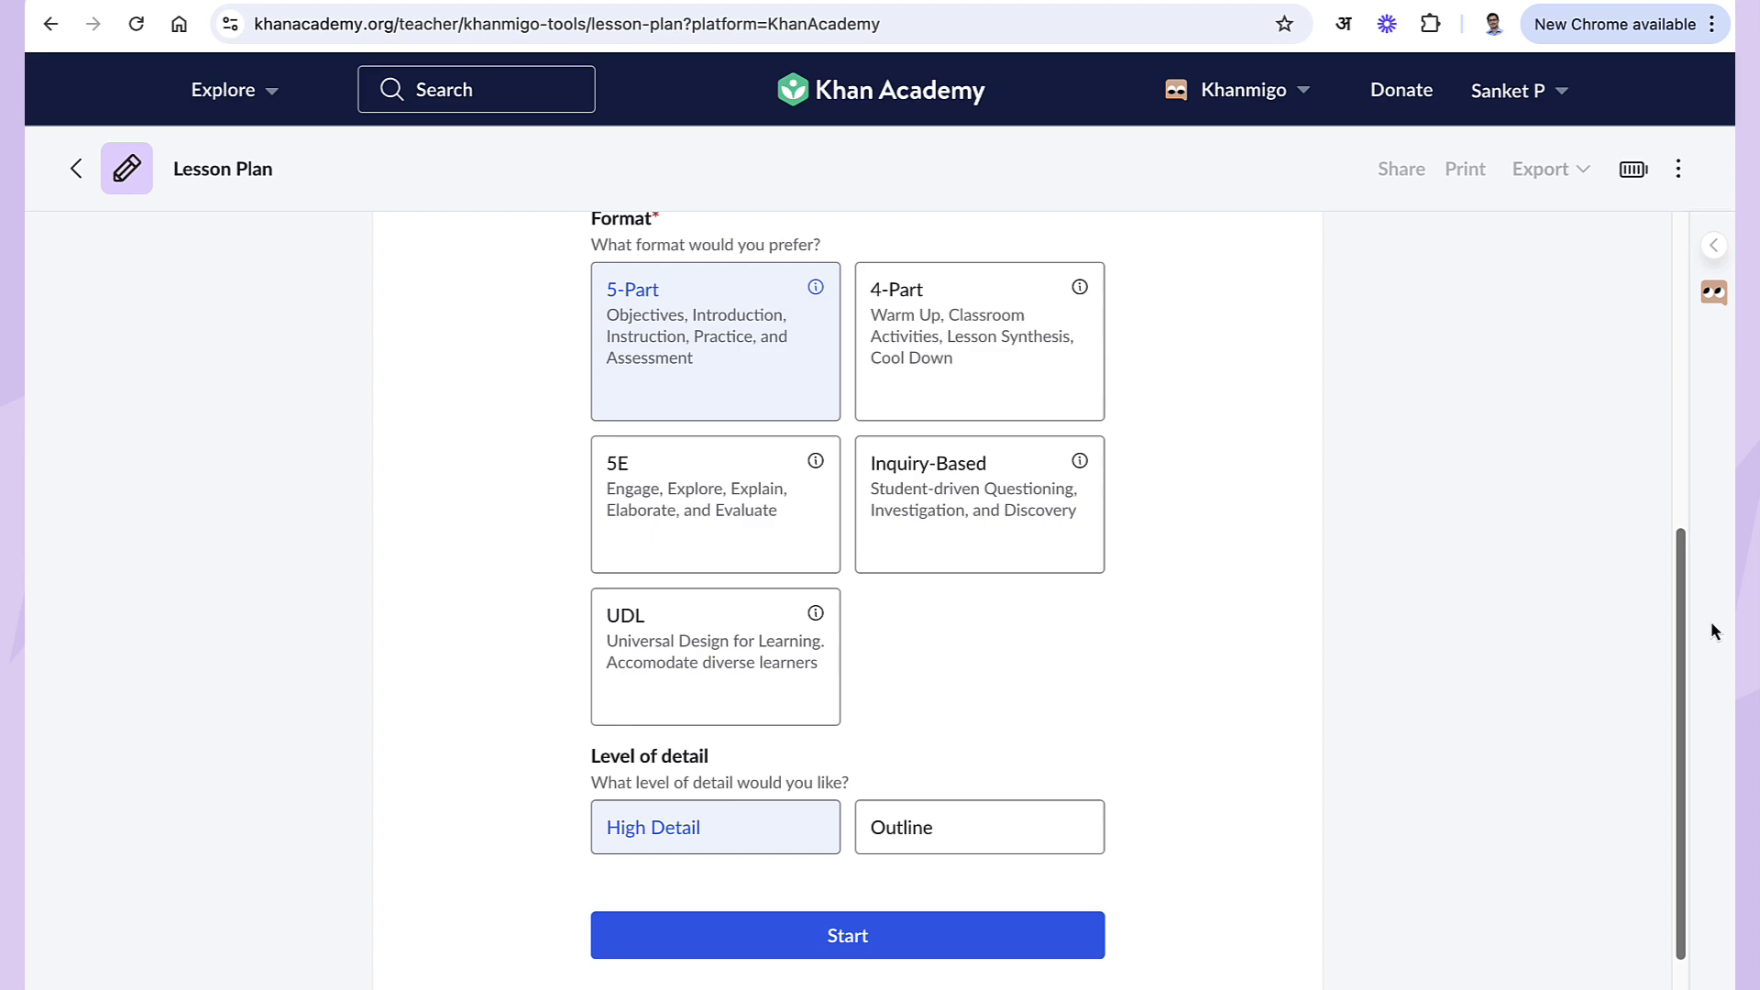
pyautogui.moveTo(1683, 261); pyautogui.dragTo(1718, 525)
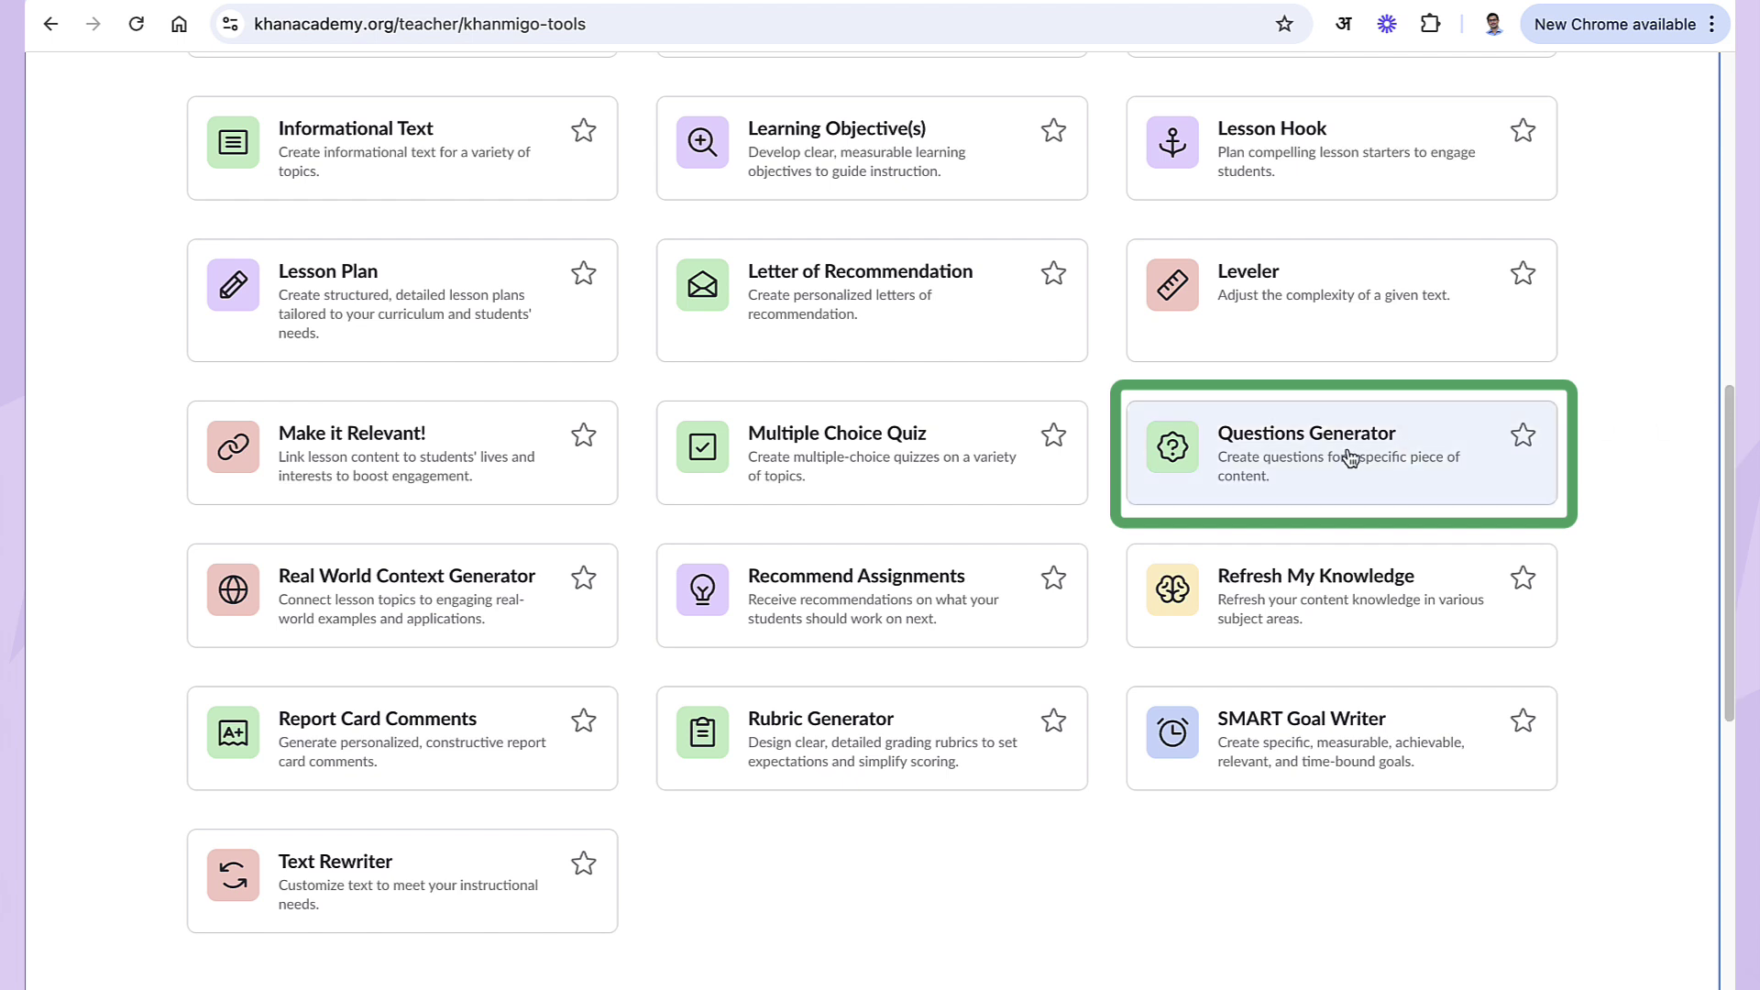
# In Questions Generator, generate 5 questions for 5th grade on 4-digit by 2-digit division.
pyautogui.click(1356, 495)
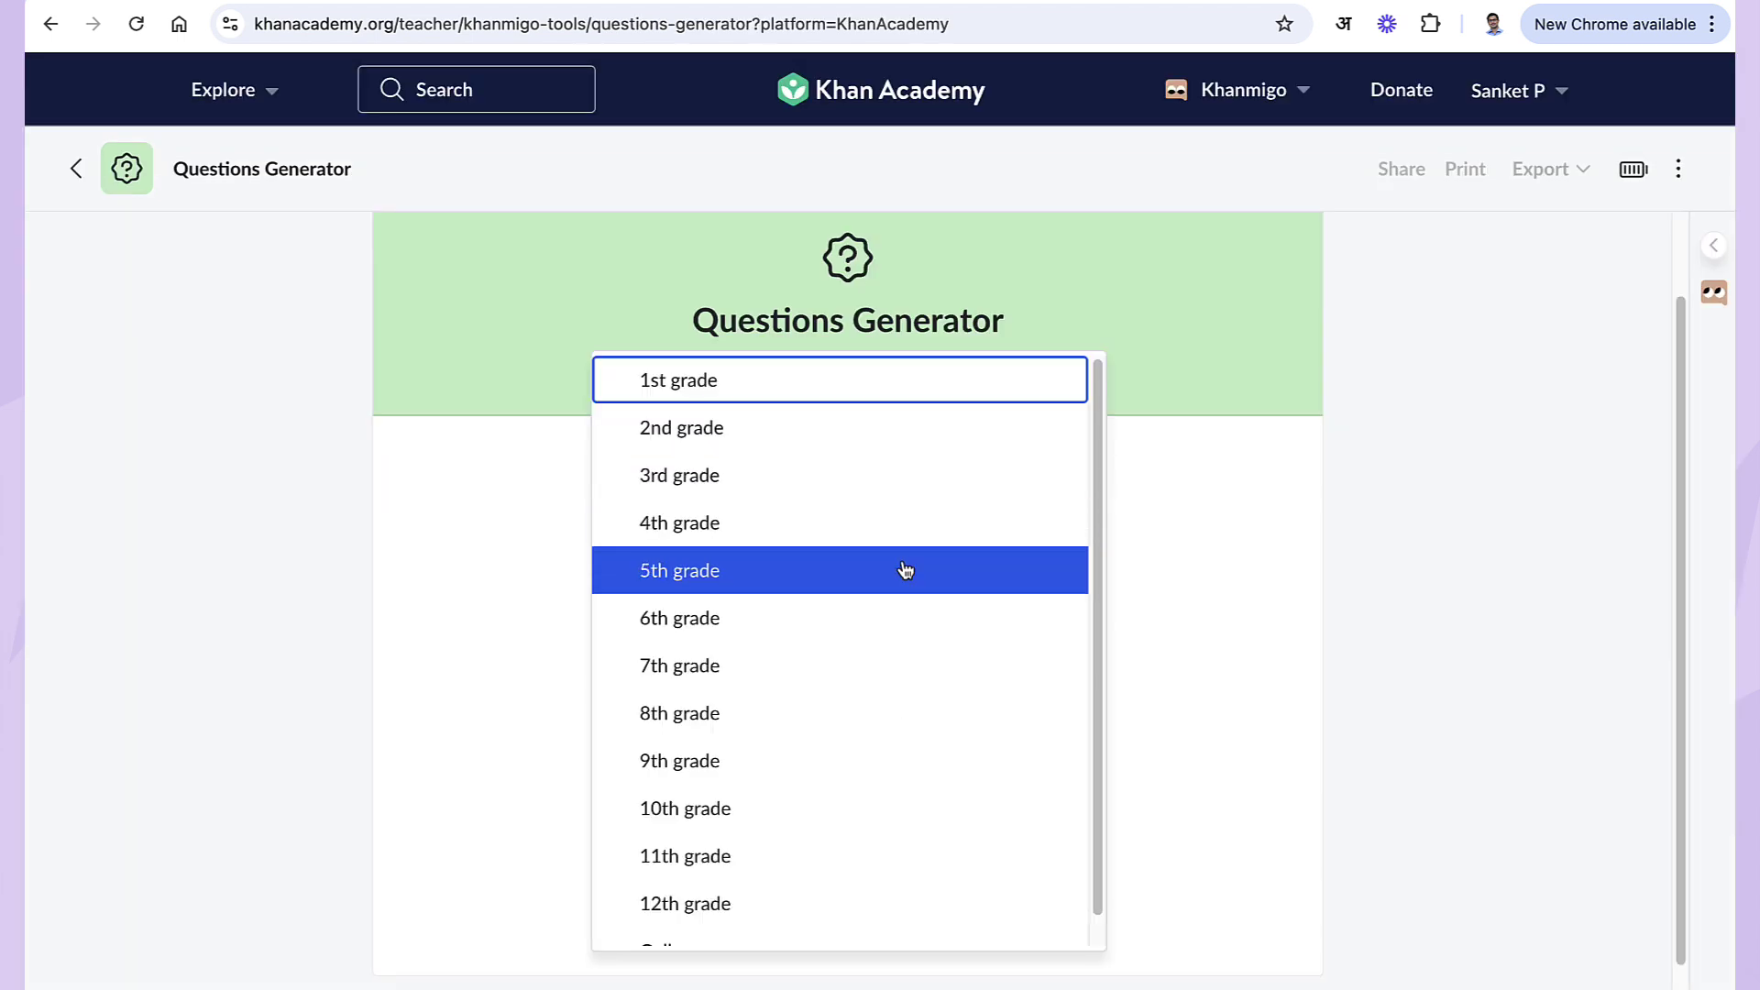
pyautogui.click(902, 570)
pyautogui.click(832, 633)
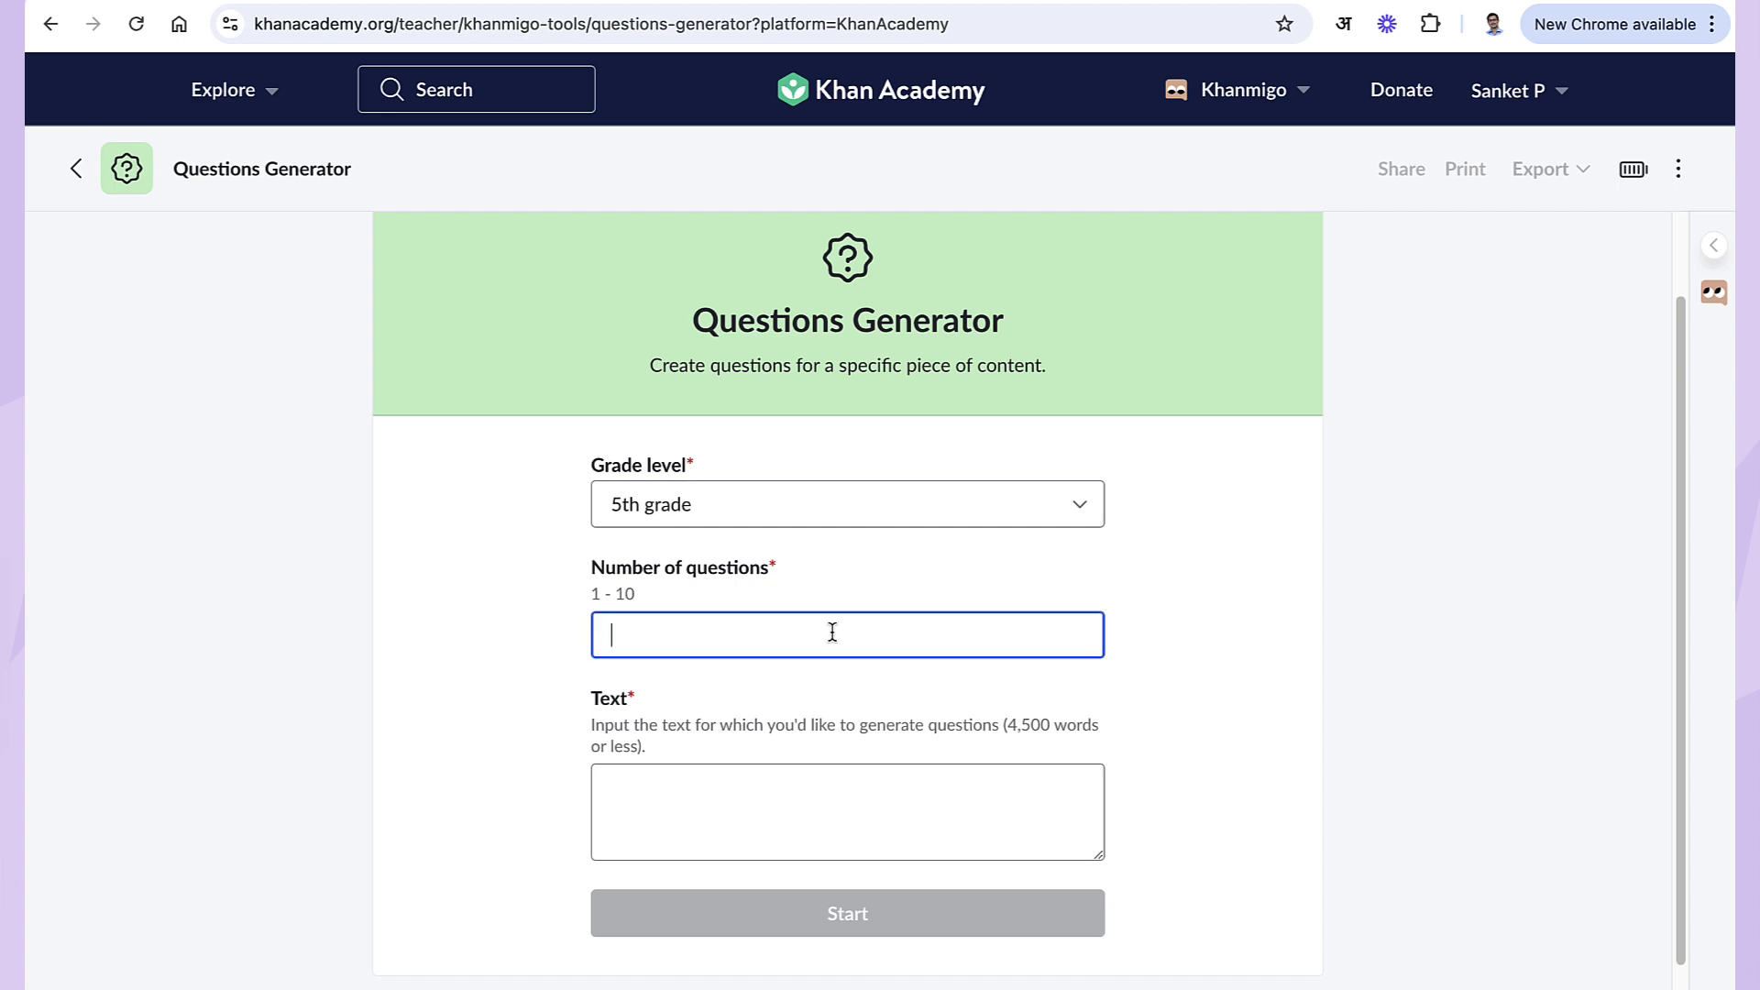
pyautogui.write('5')
pyautogui.click(796, 814)
pyautogui.write('Di')
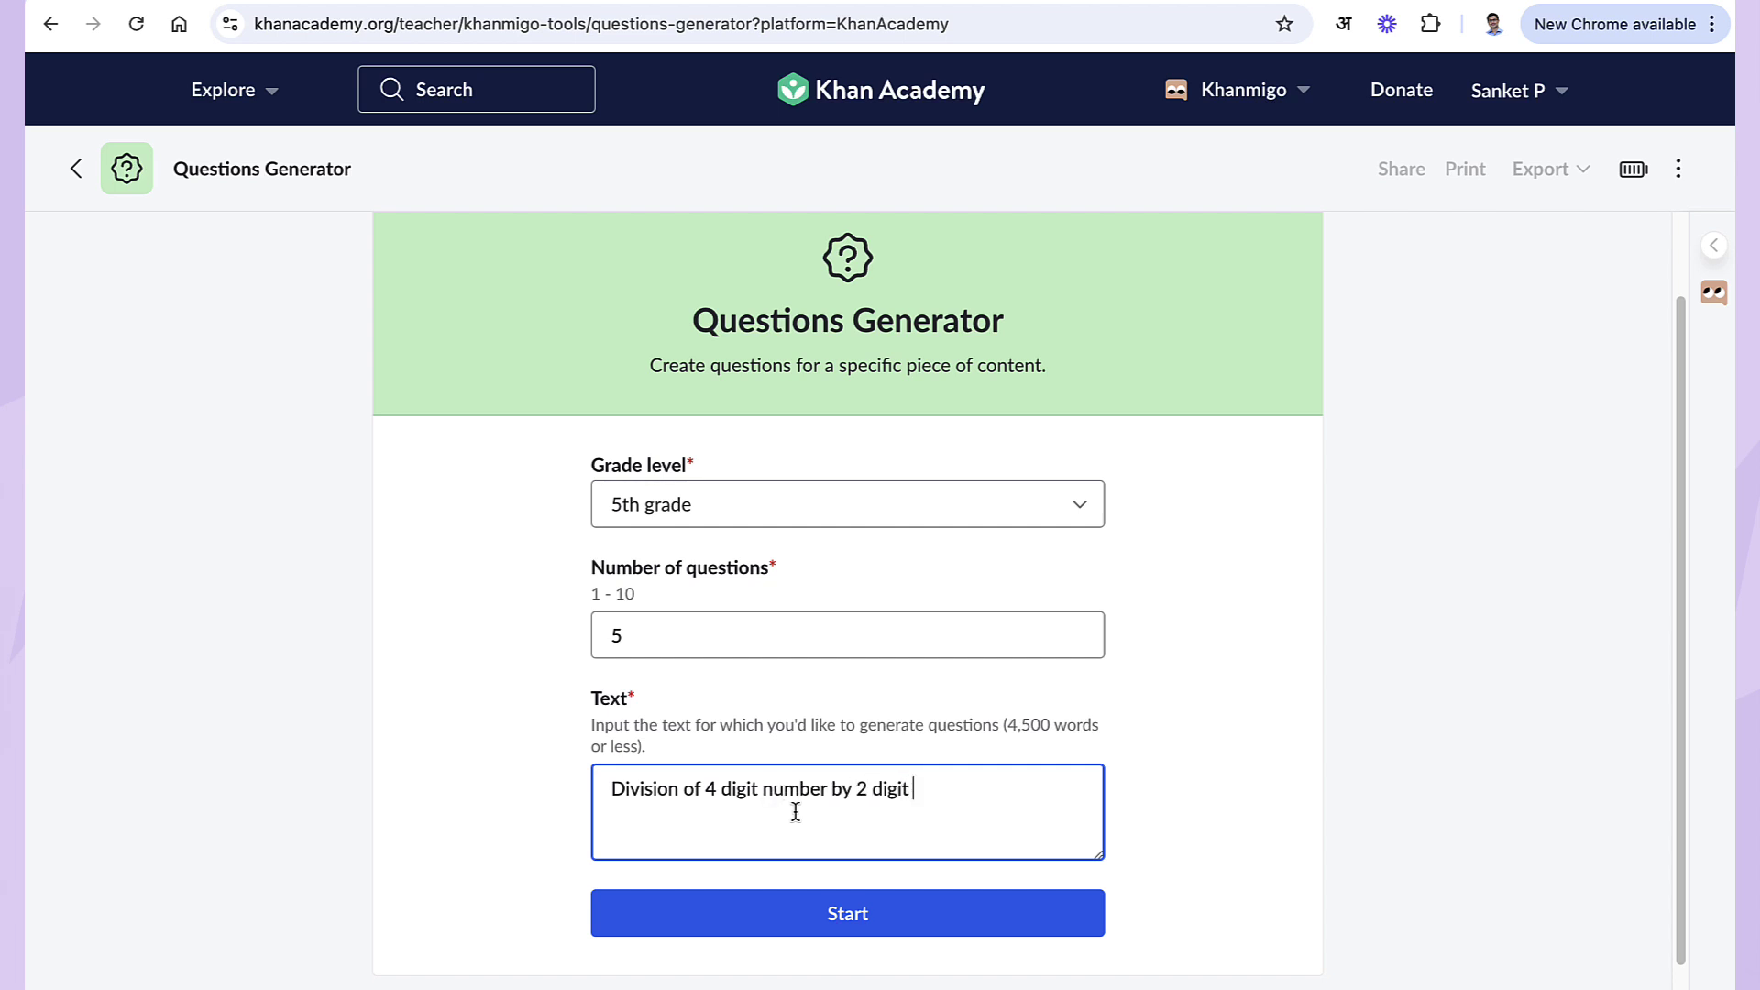
pyautogui.click(847, 913)
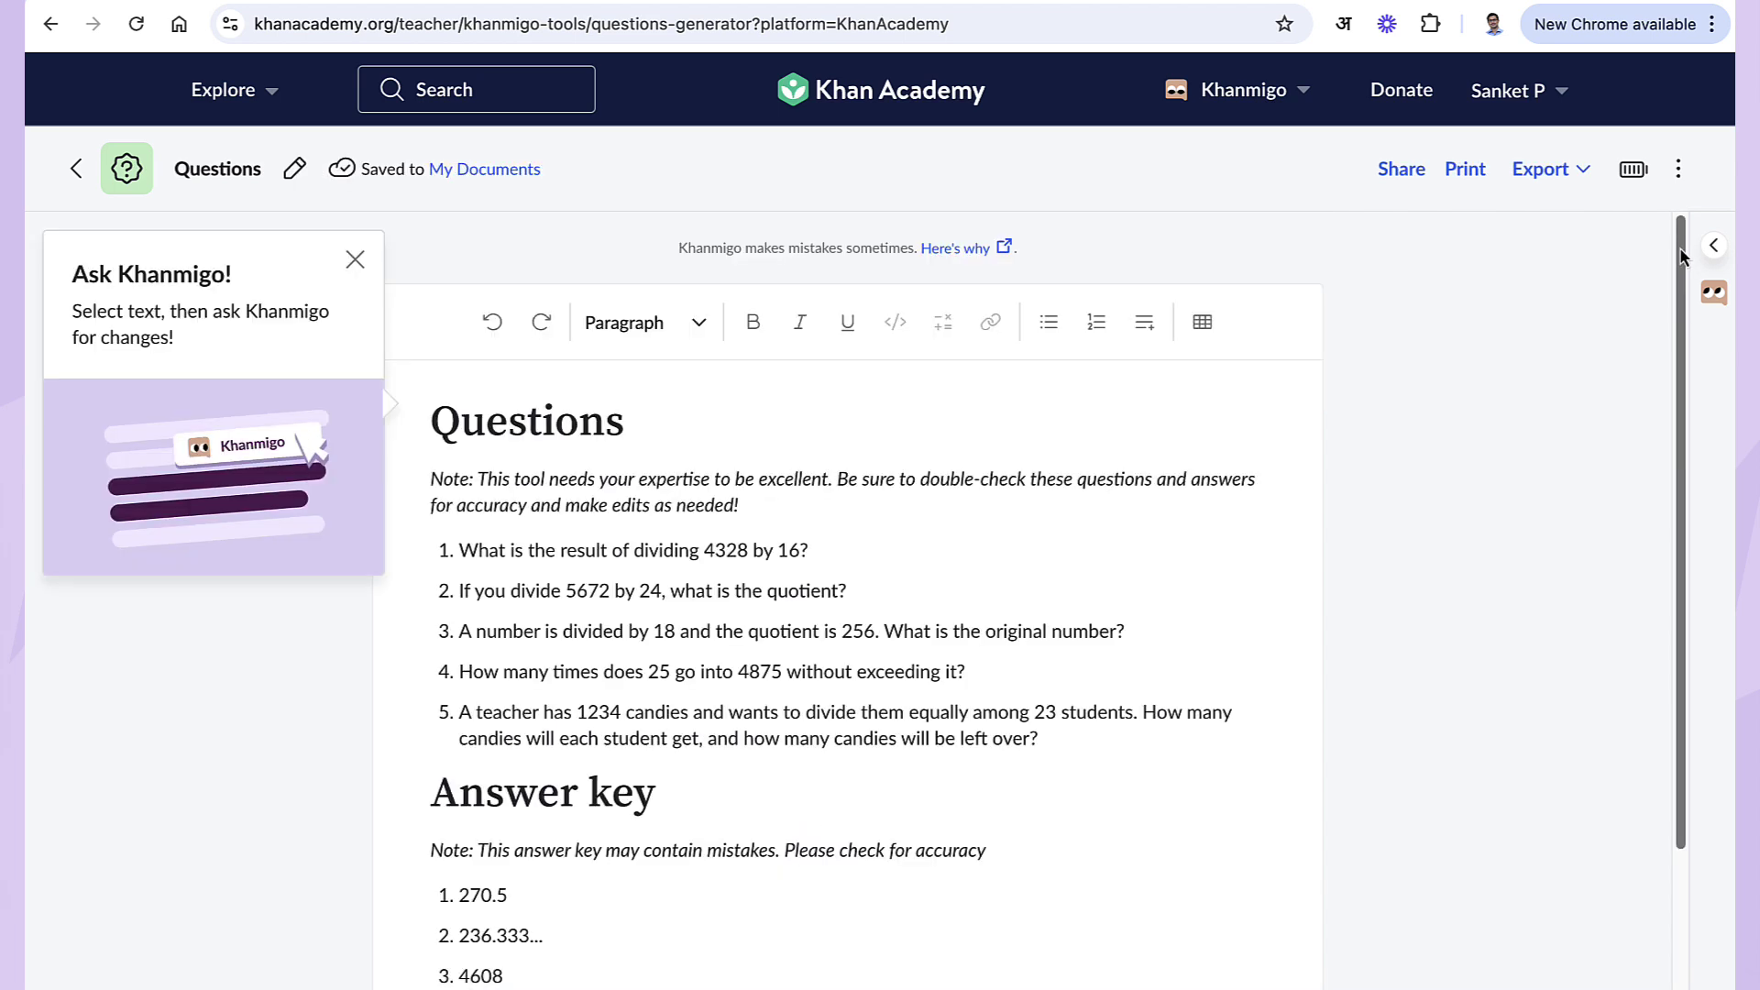
pyautogui.moveTo(1682, 243); pyautogui.dragTo(1685, 397)
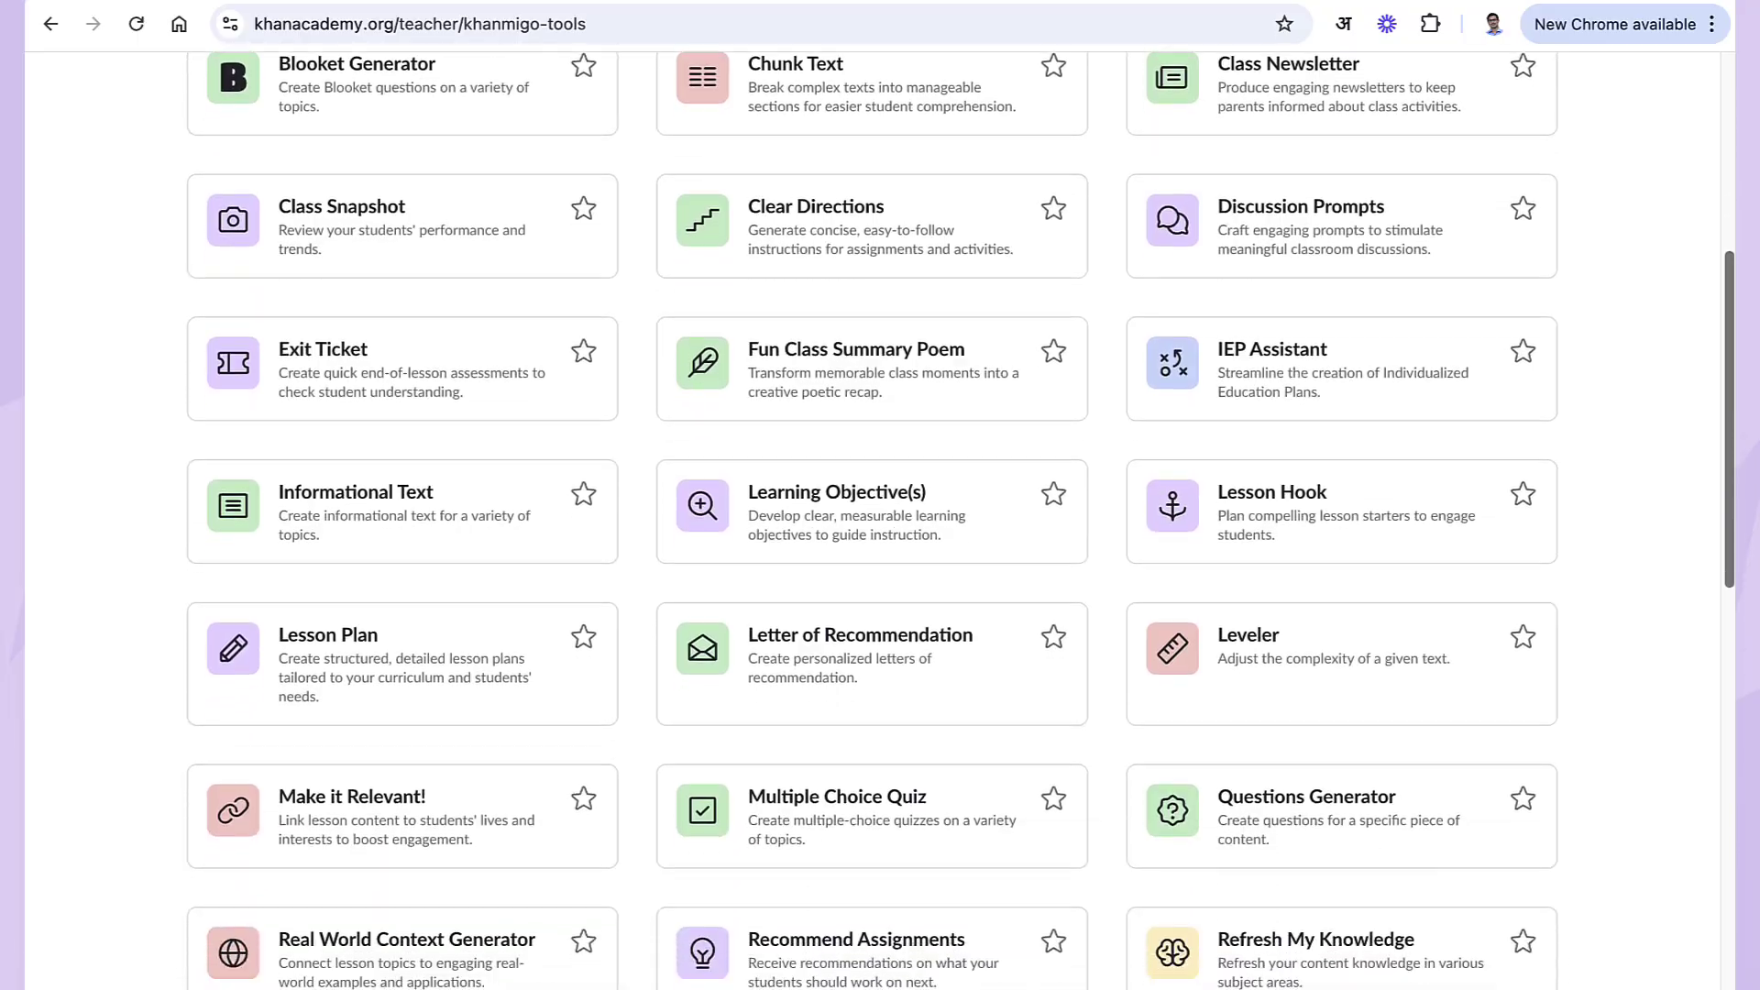
# Generate a Multiple Choice Quiz with 4 answer options and 5 questions, then review it.
pyautogui.scroll(-5, 869, 520)
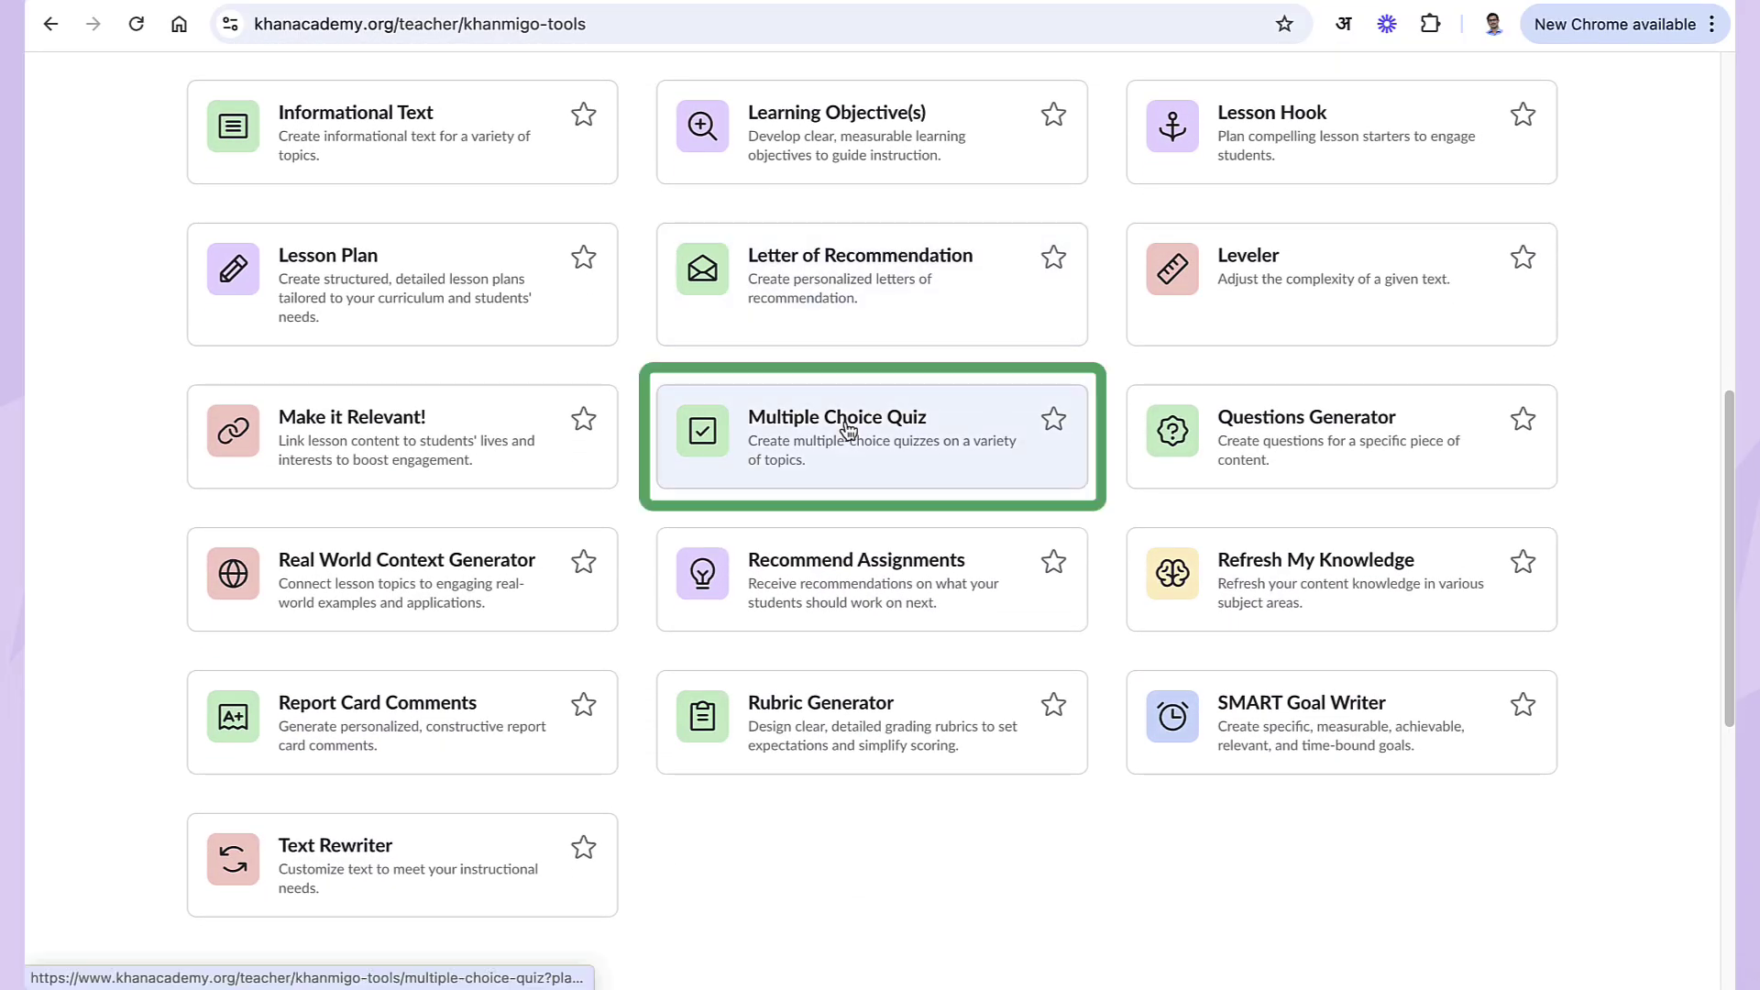
pyautogui.click(848, 431)
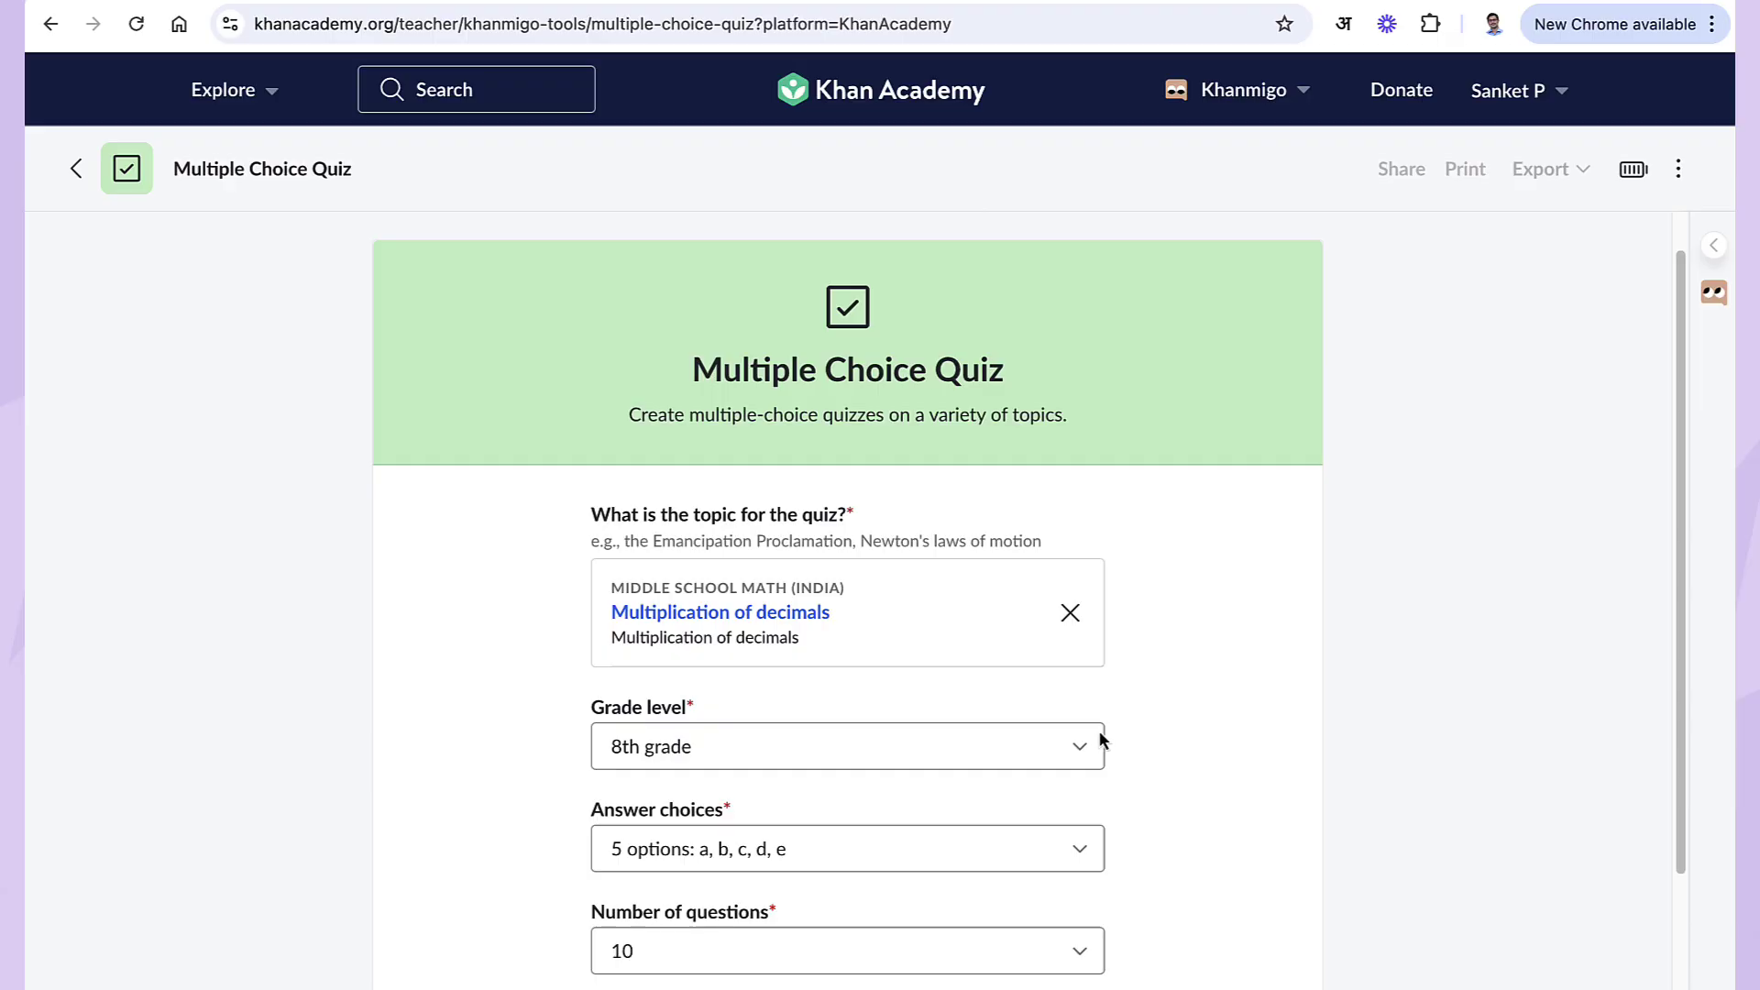
pyautogui.scroll(-2, 980, 739)
pyautogui.click(741, 728)
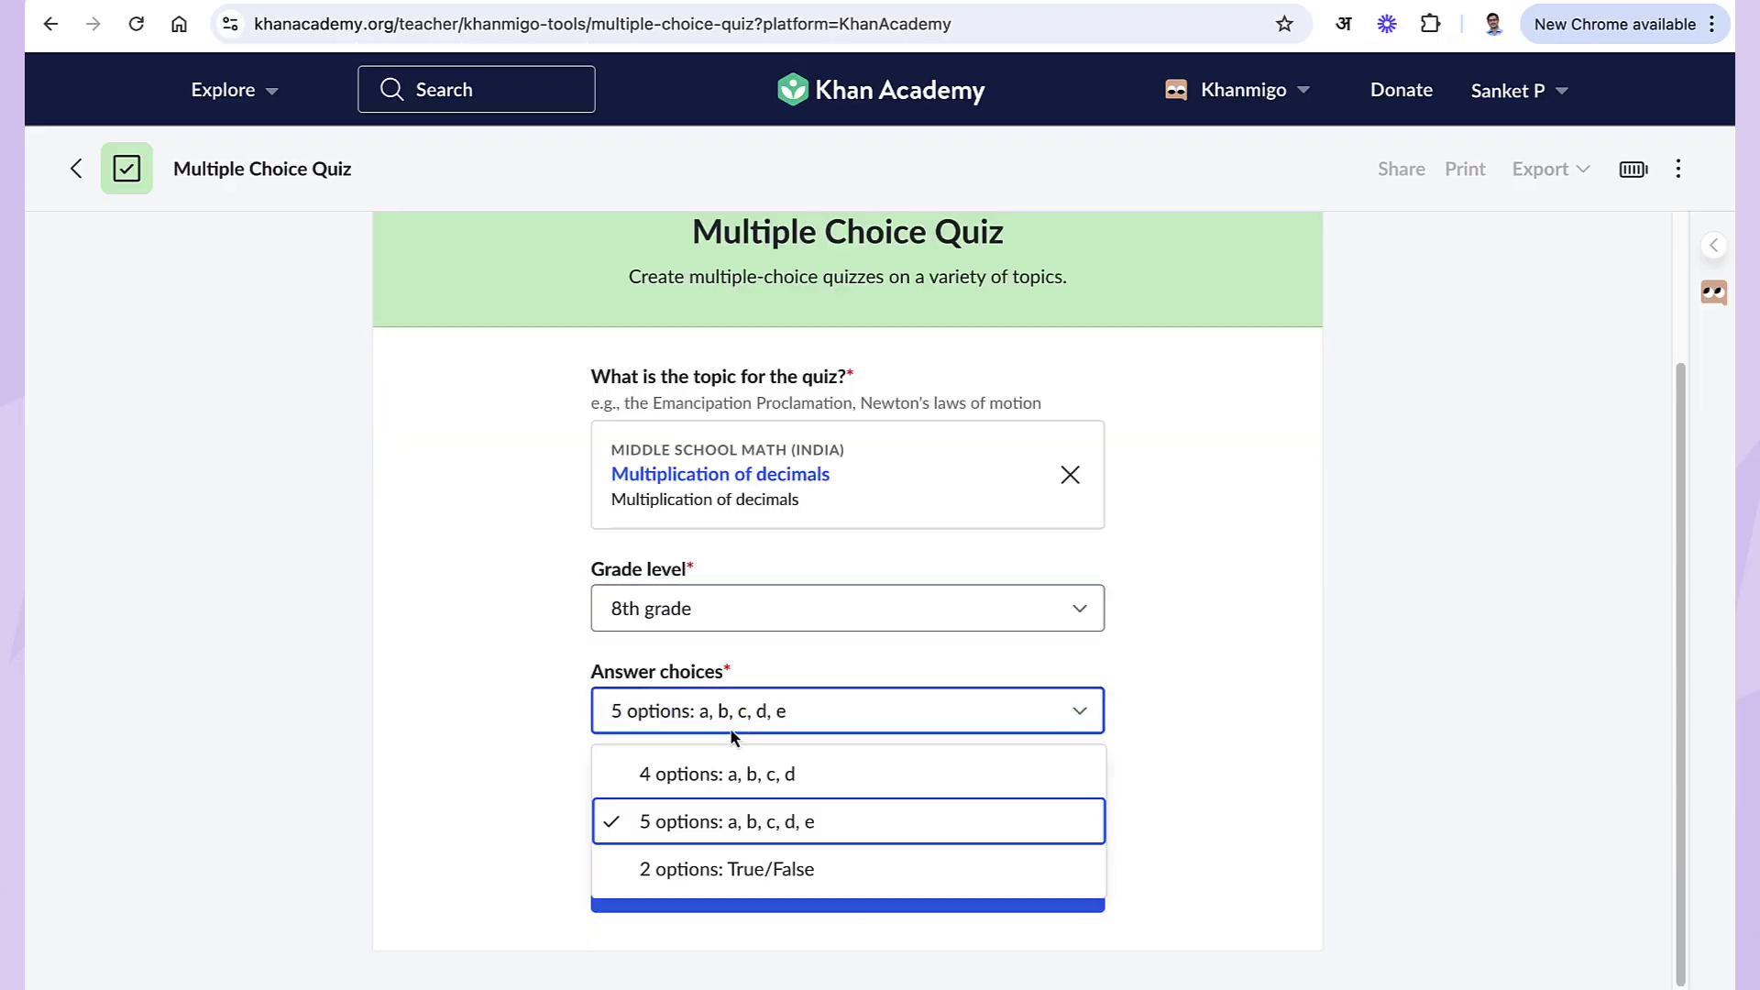
pyautogui.click(710, 777)
pyautogui.click(907, 825)
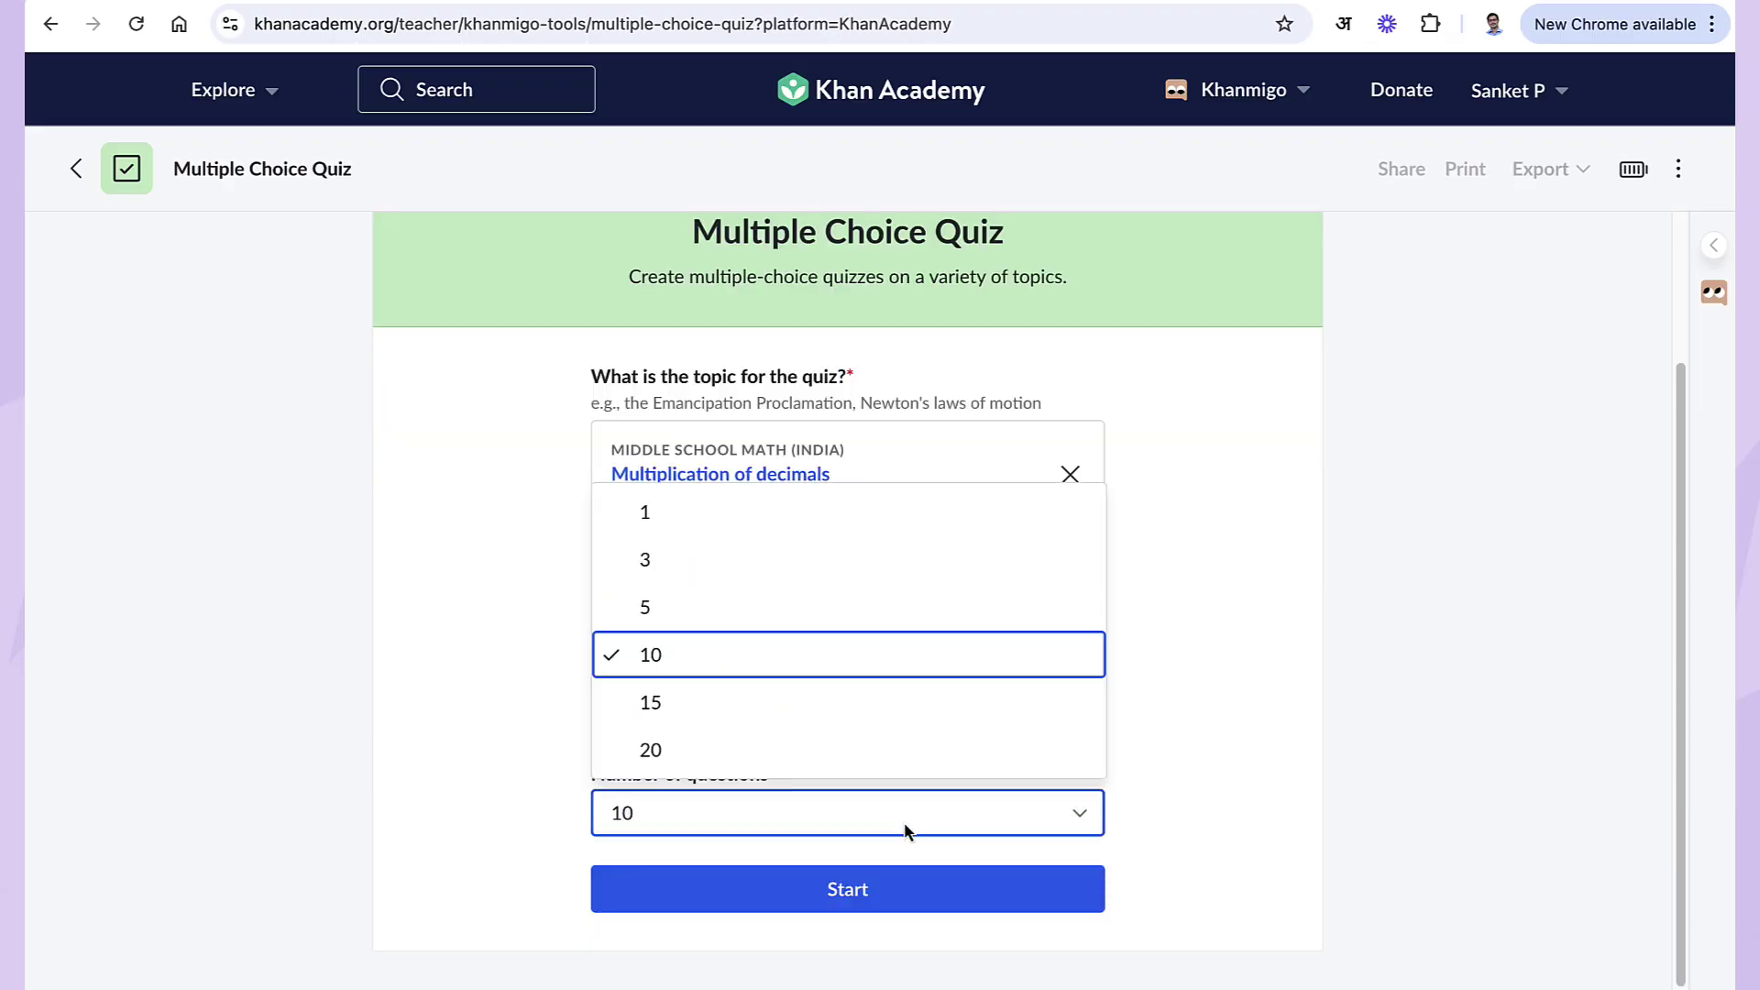
pyautogui.click(651, 605)
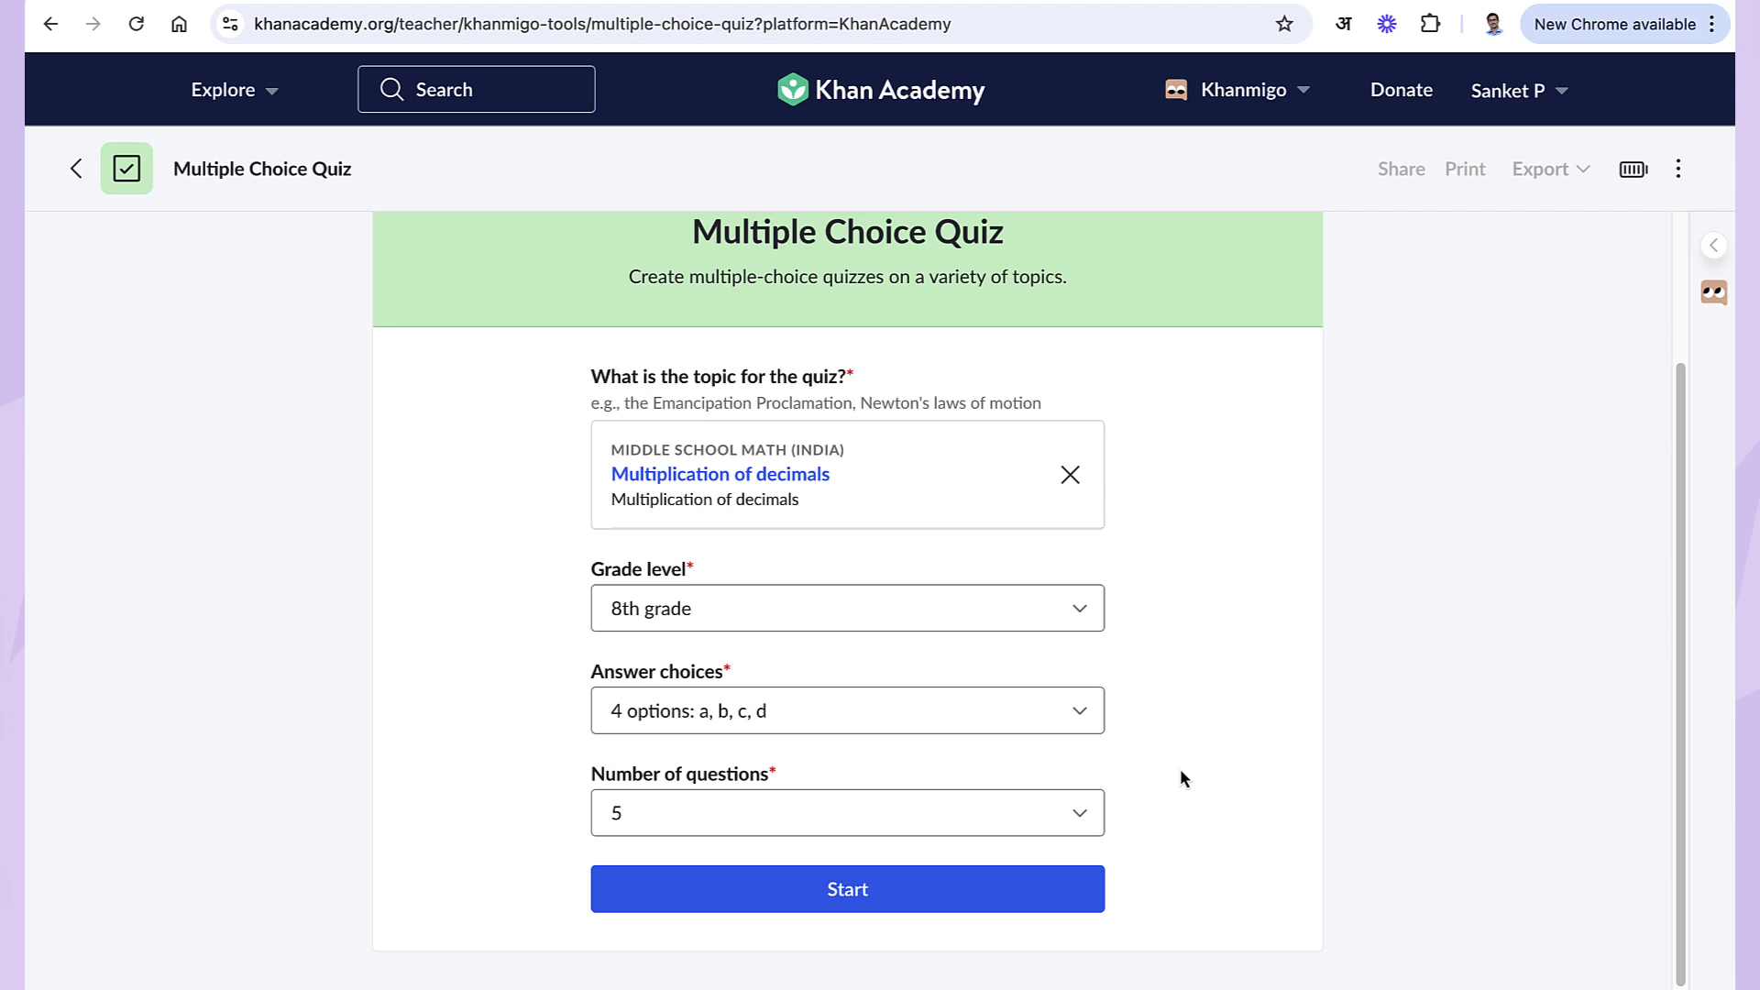
pyautogui.click(848, 889)
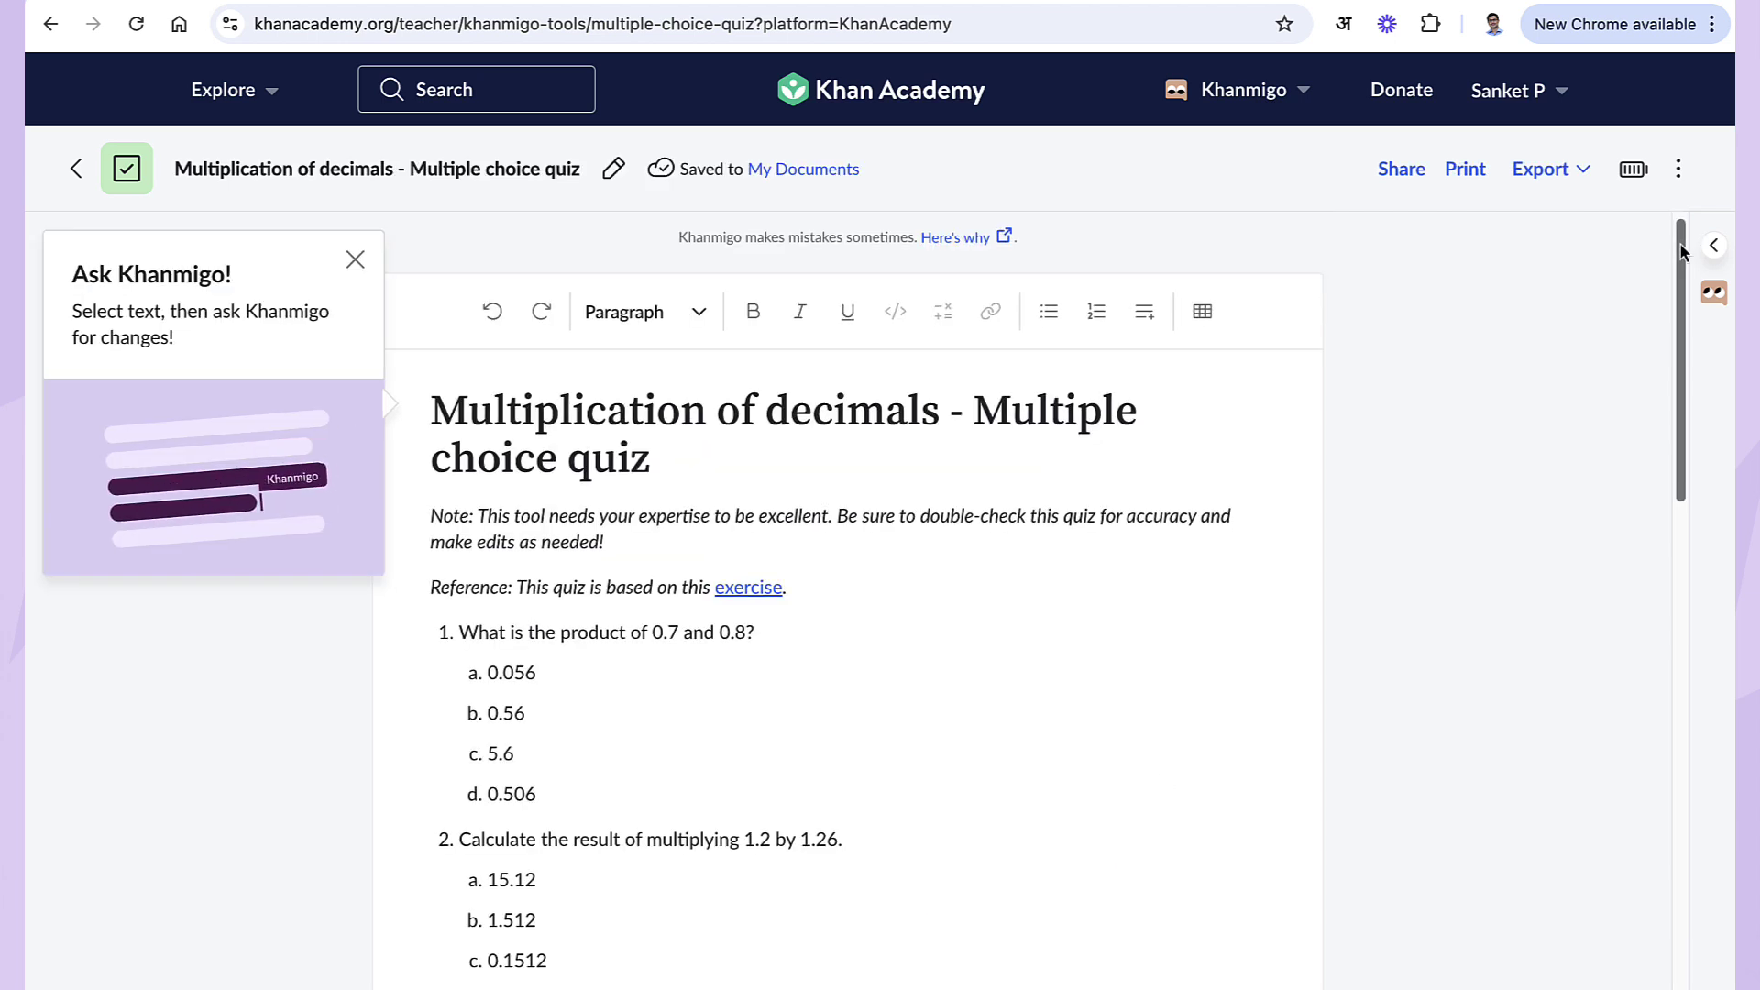
pyautogui.scroll(-2, 1685, 315)
pyautogui.moveTo(1687, 315); pyautogui.dragTo(1694, 692)
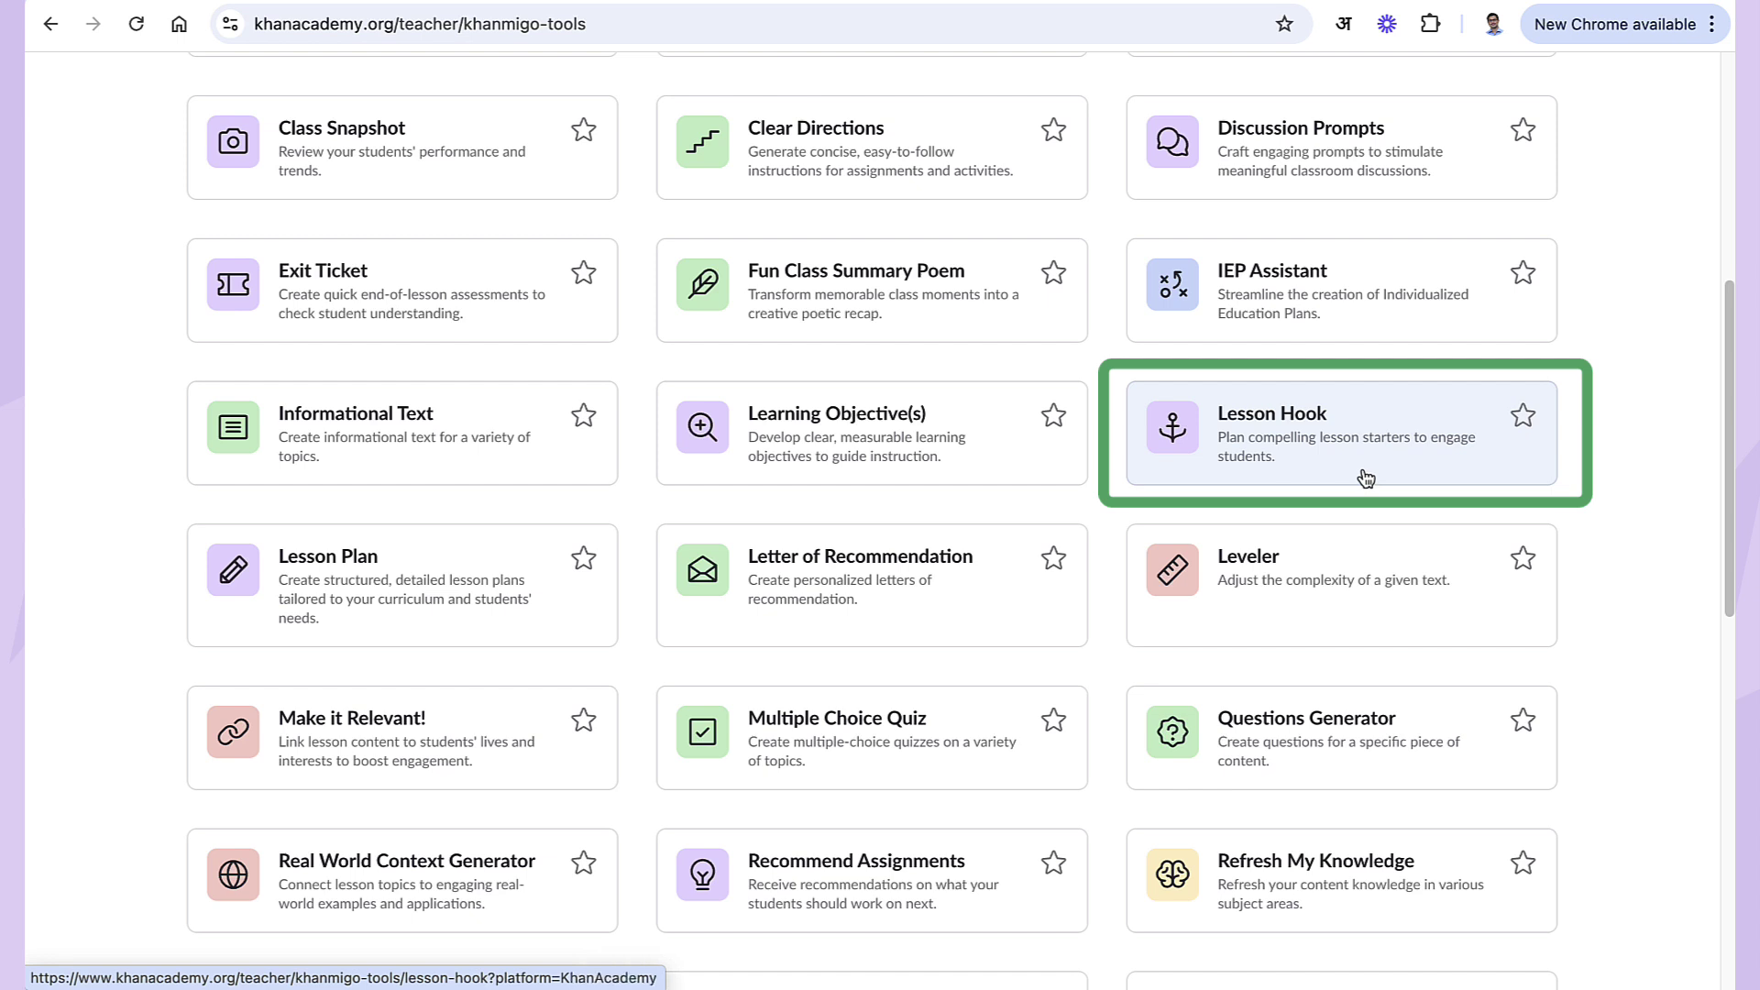
# Generate grade 7 Lesson Hooks on the Solar System with gravity's effect on planets as context.
pyautogui.click(1365, 476)
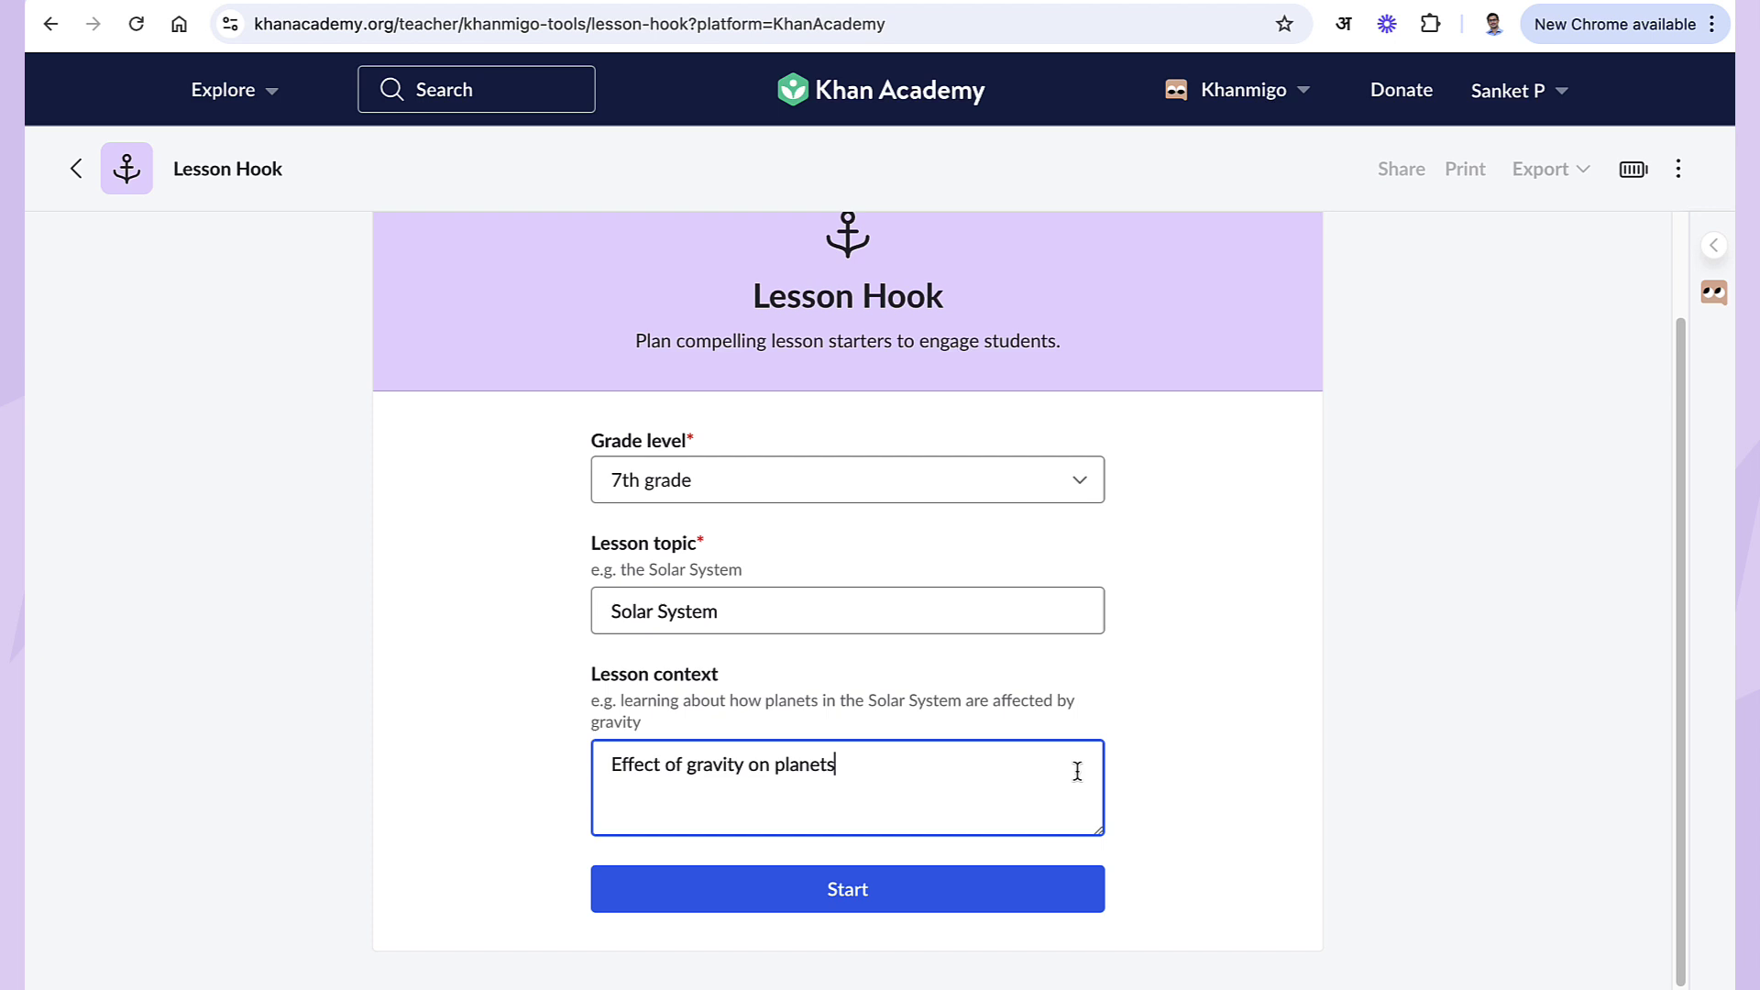
pyautogui.scroll(1, 1160, 734)
pyautogui.click(1408, 526)
pyautogui.moveTo(1682, 321); pyautogui.dragTo(1696, 385)
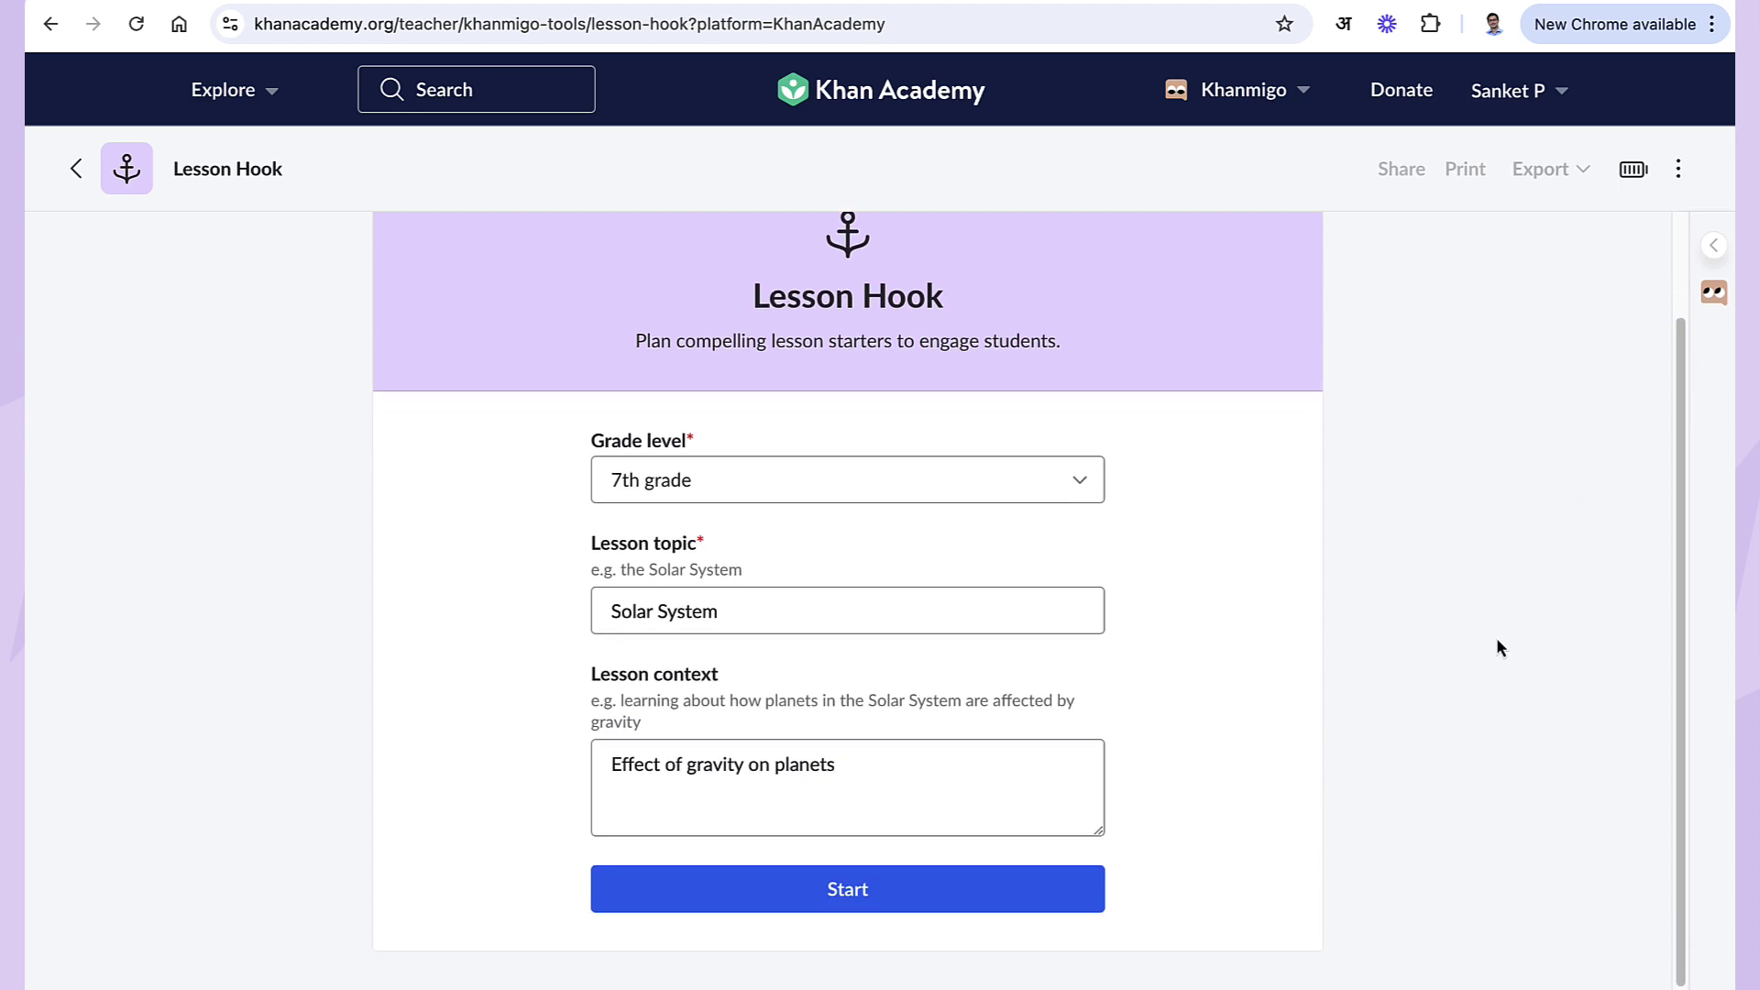
pyautogui.click(963, 903)
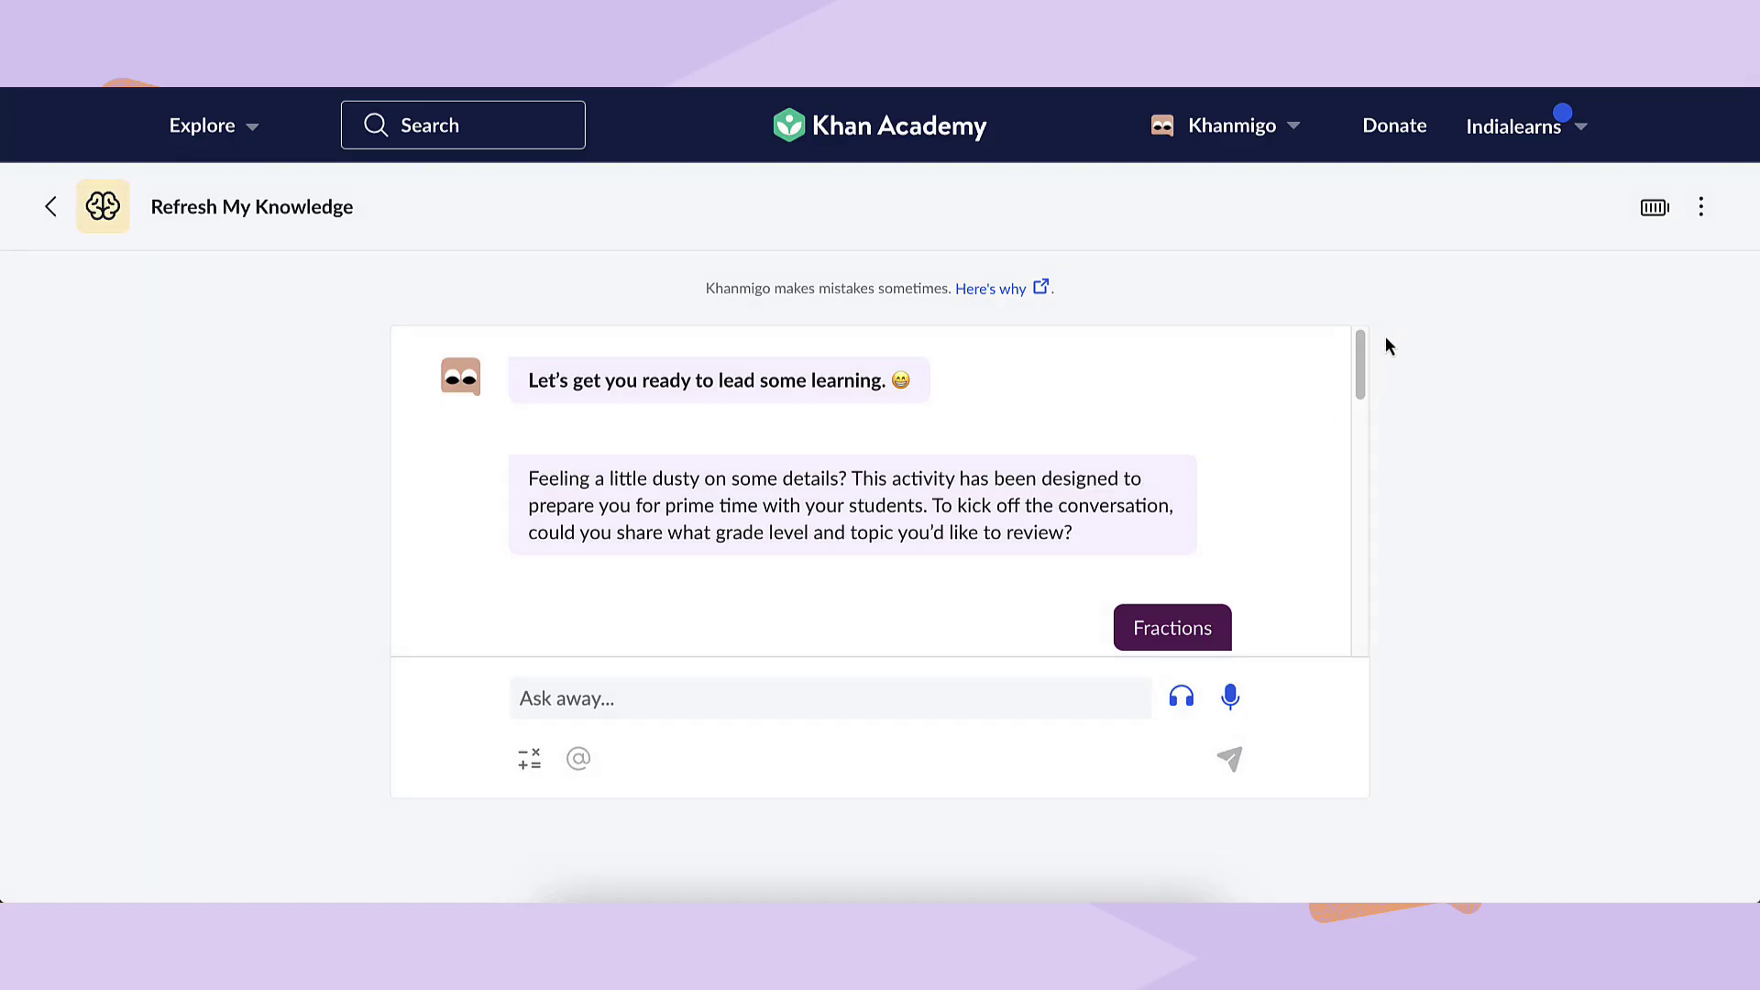
# Reply '2' in Refresh My Knowledge to learn 4th-grade fractions through conversation.
pyautogui.moveTo(1362, 354); pyautogui.dragTo(1367, 407)
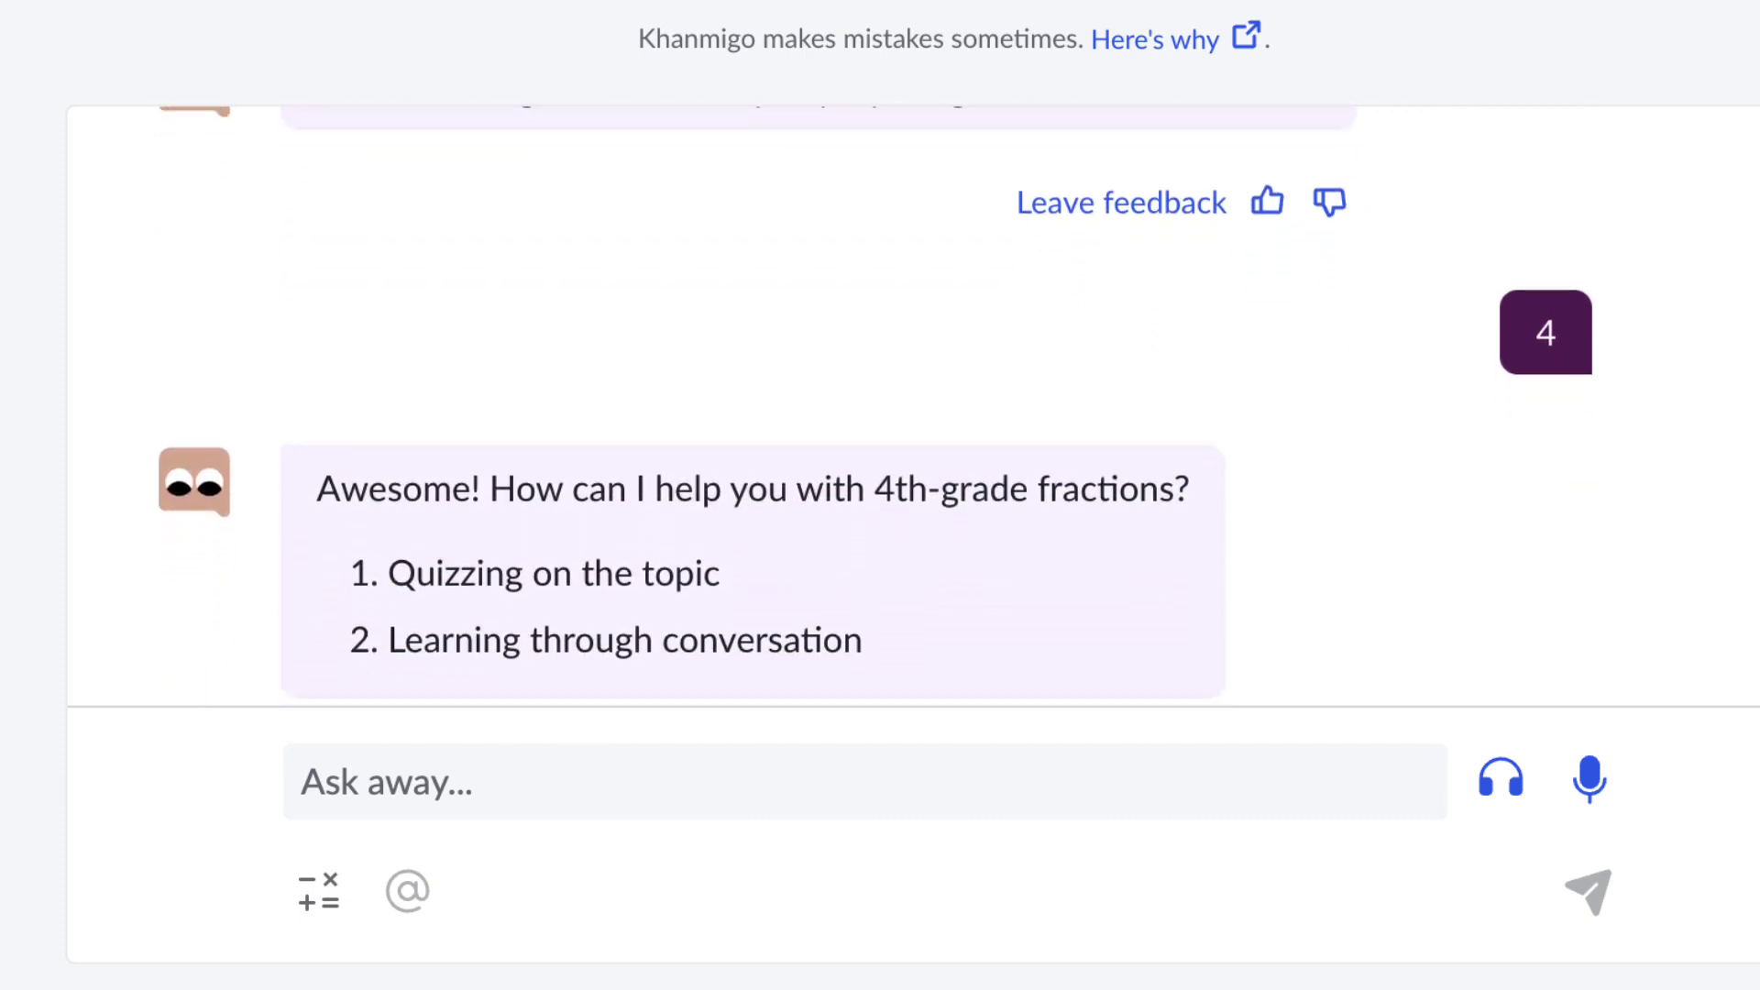
pyautogui.write('2')
pyautogui.press('Return')
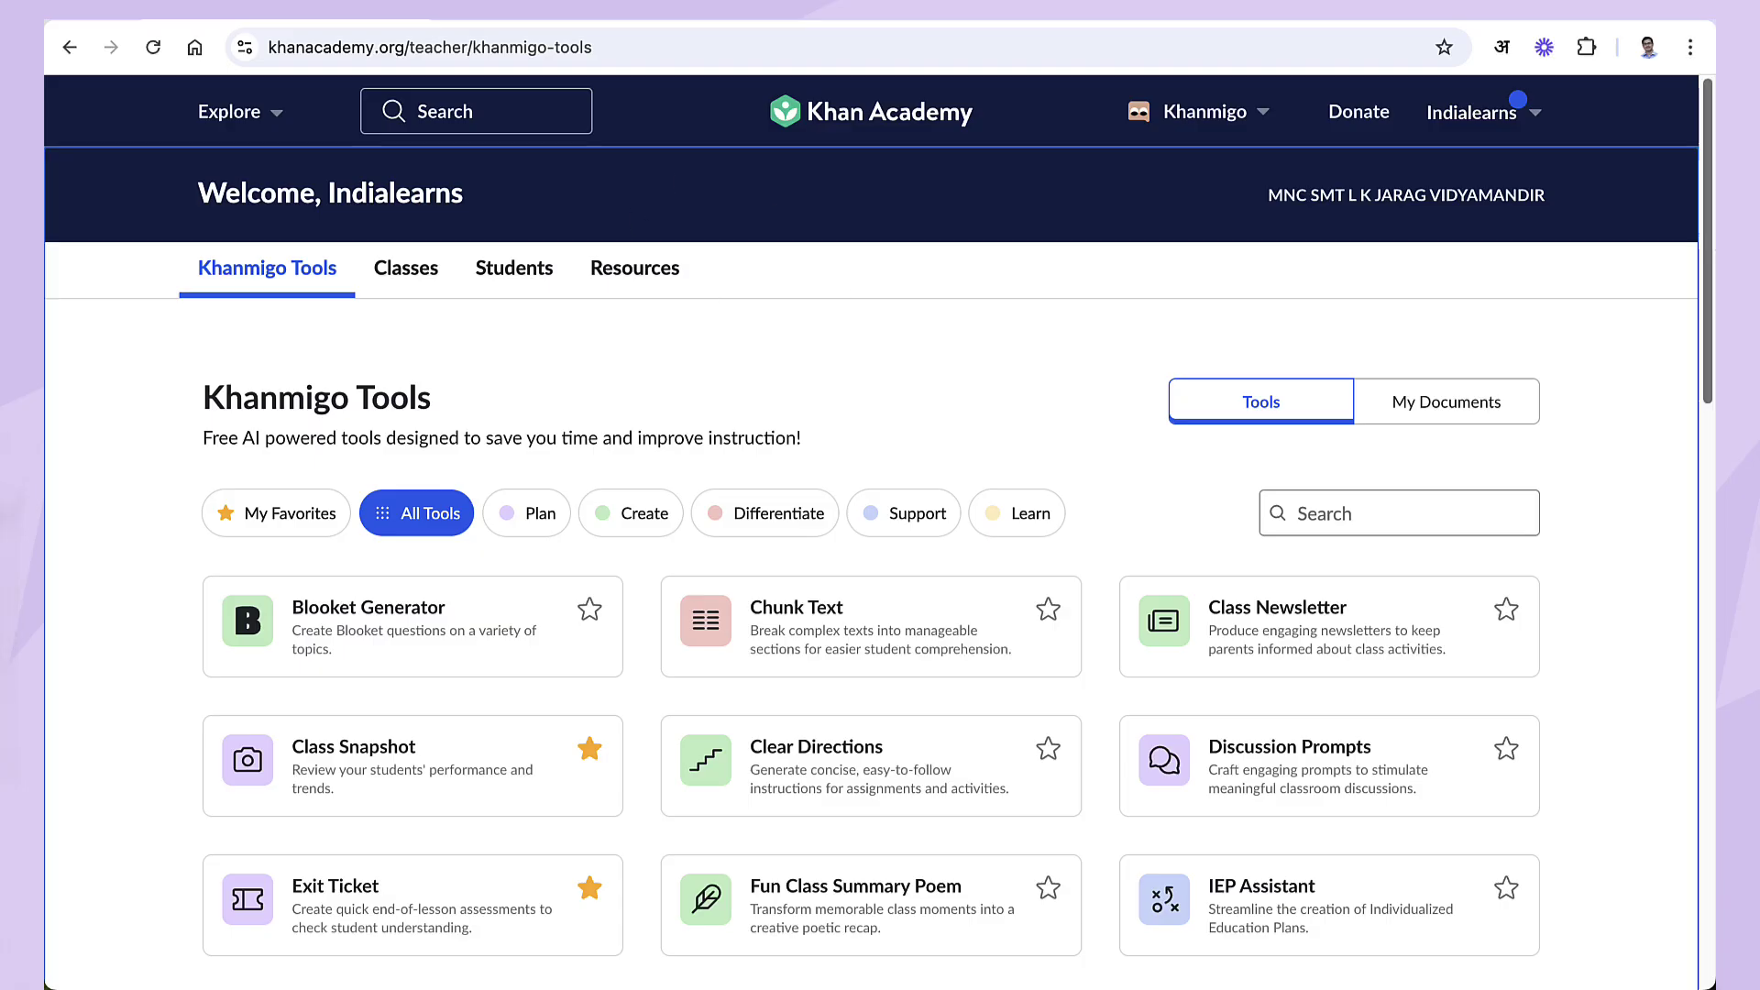
# Open Class Snapshot and select the Class 6_AY2024-25 English & Punjabi Demo chip.
pyautogui.scroll(-5, 871, 531)
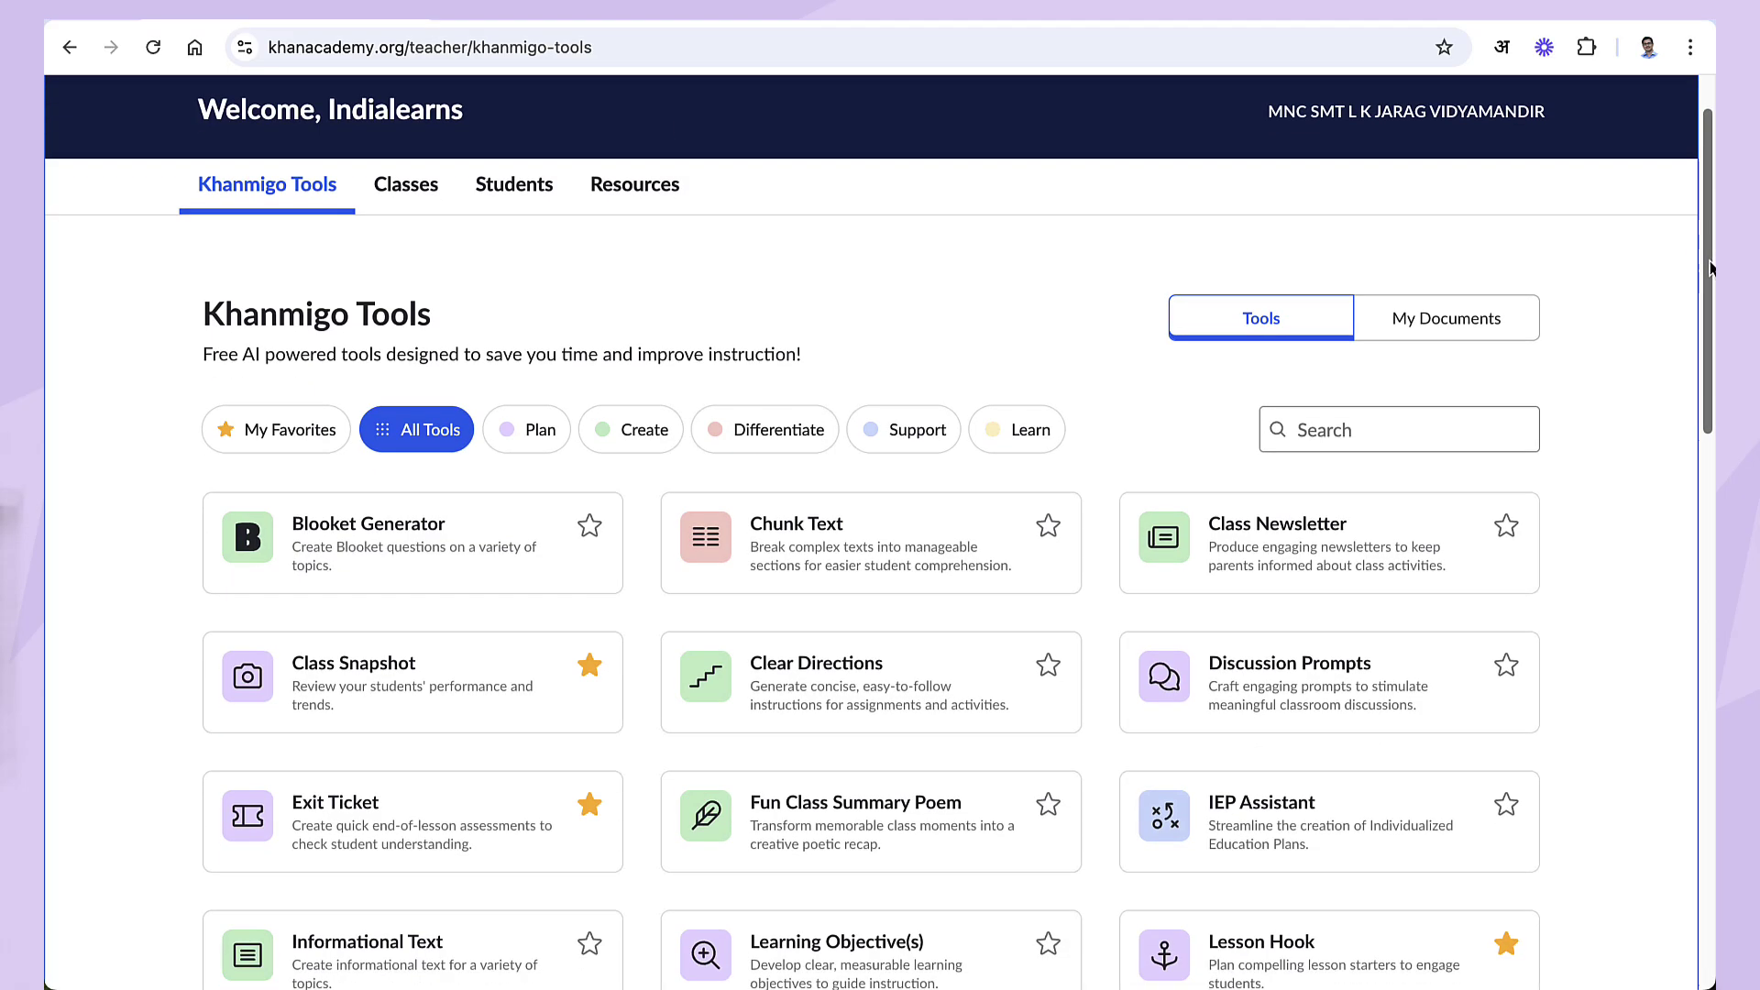
pyautogui.scroll(-1, 424, 312)
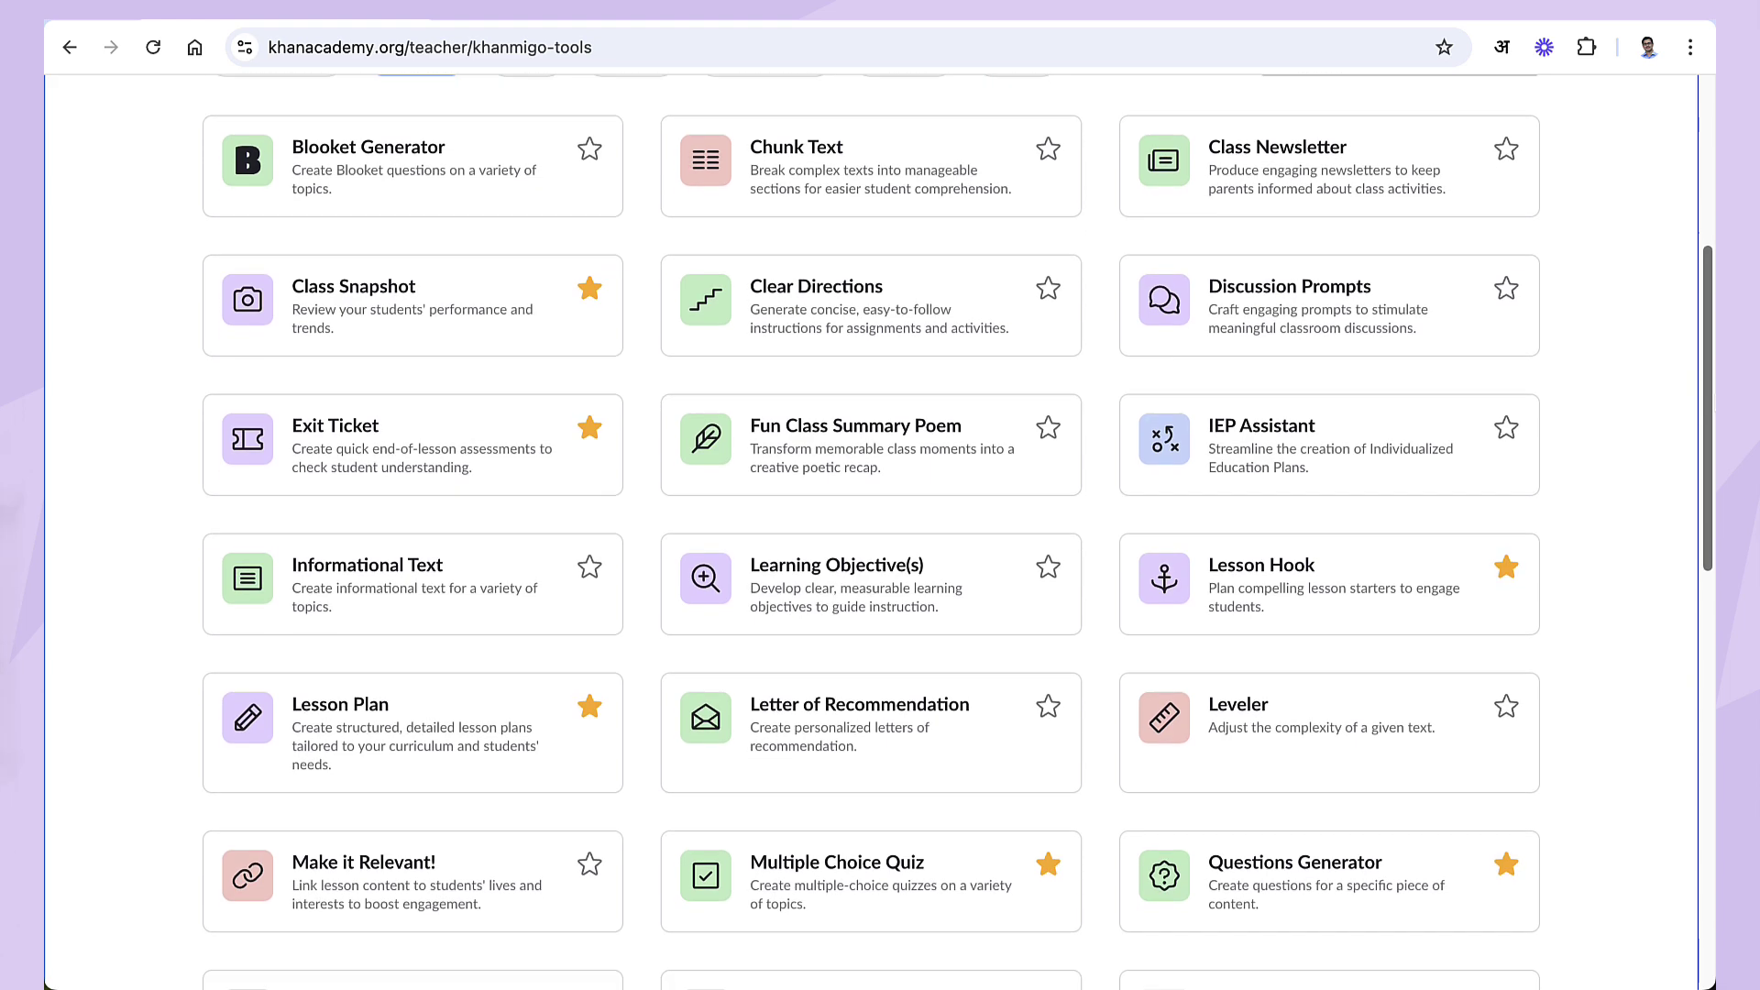
pyautogui.click(424, 310)
pyautogui.moveTo(1338, 333); pyautogui.dragTo(1336, 475)
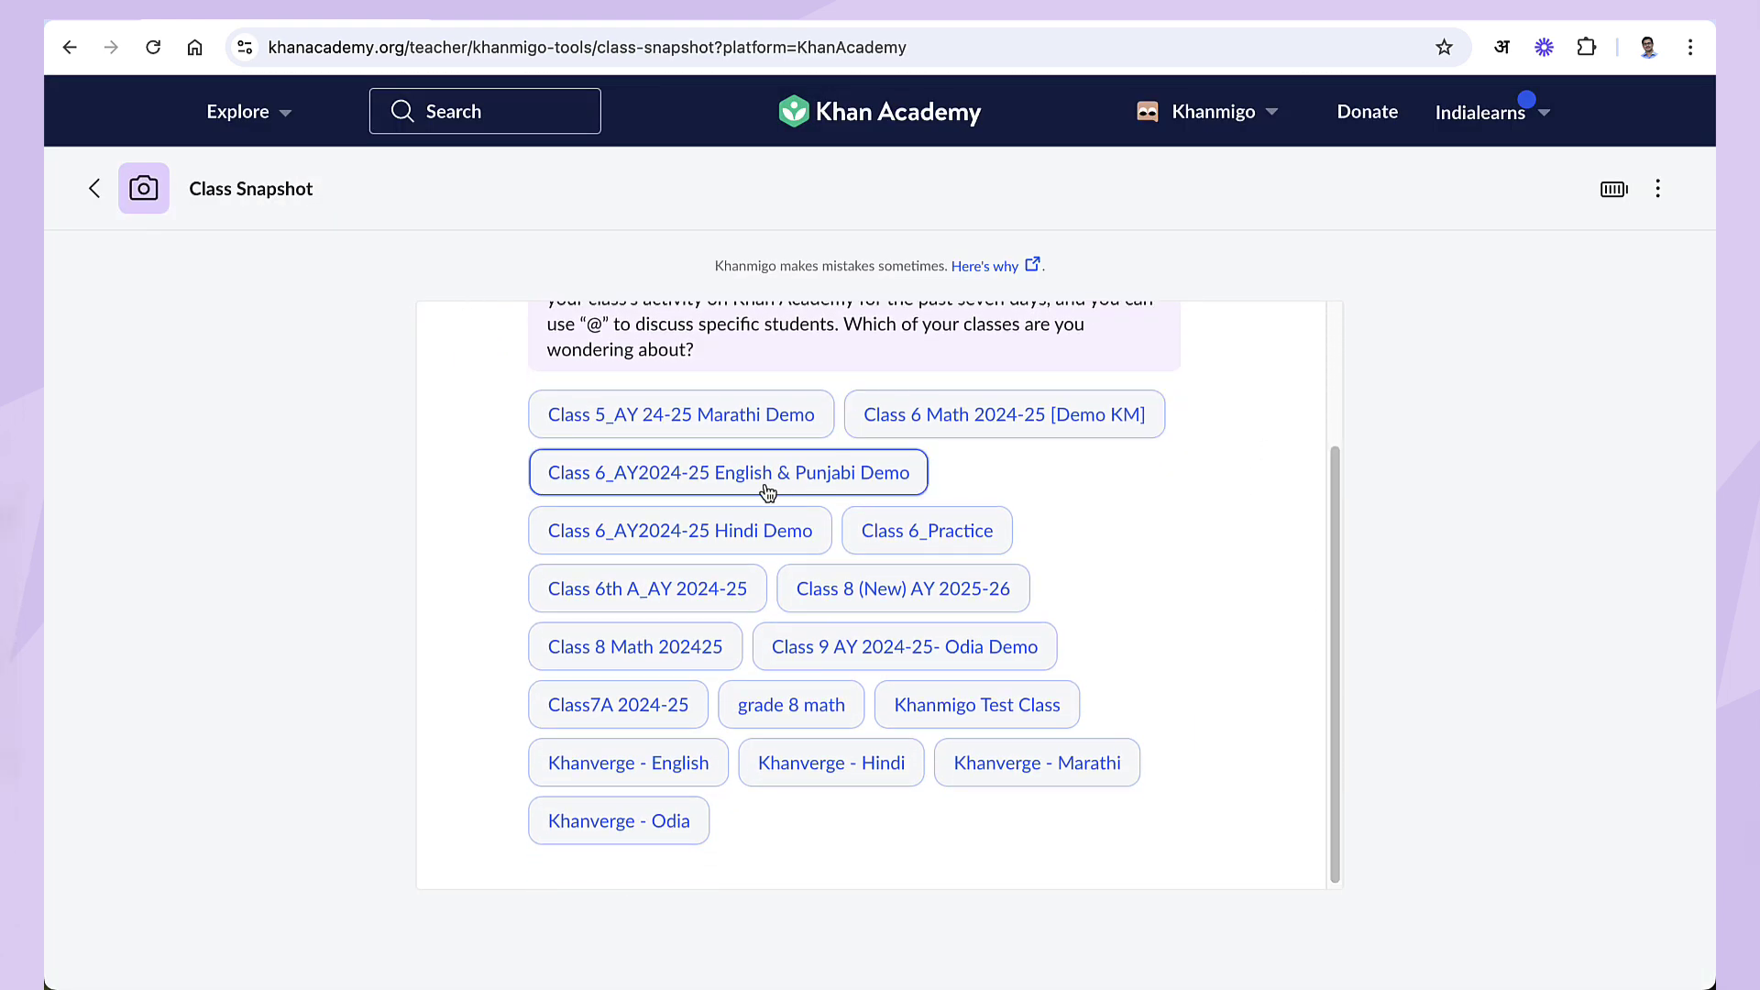
pyautogui.click(729, 473)
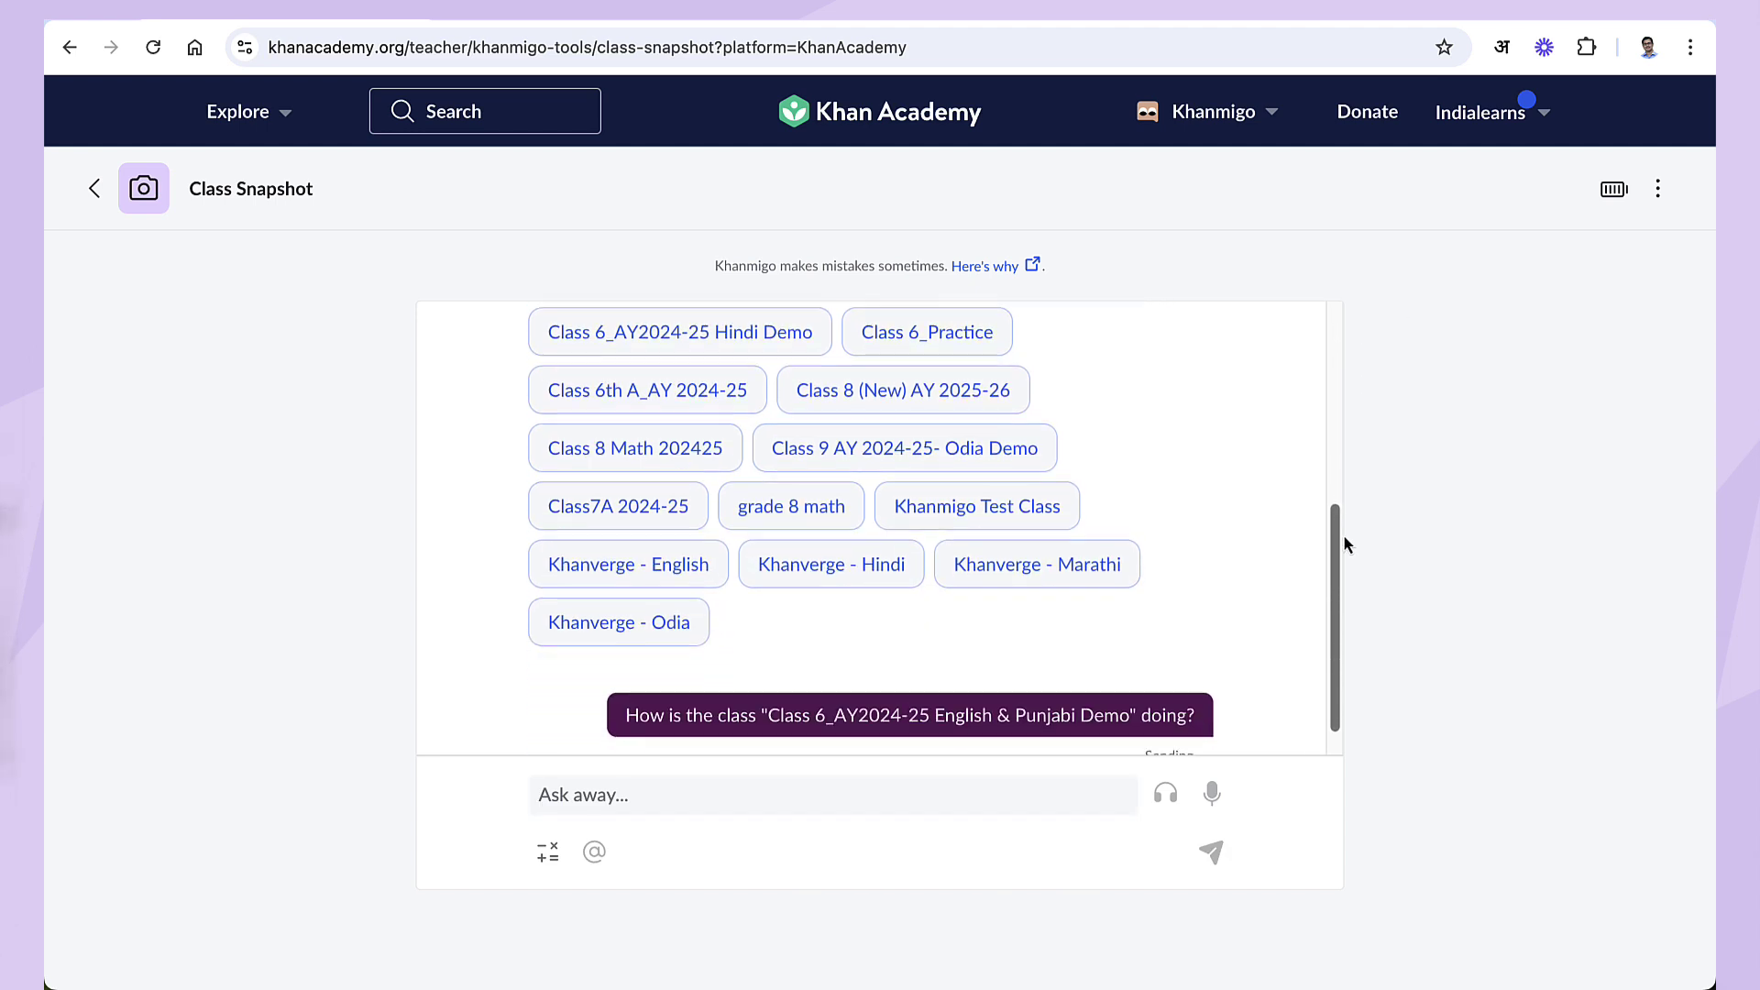